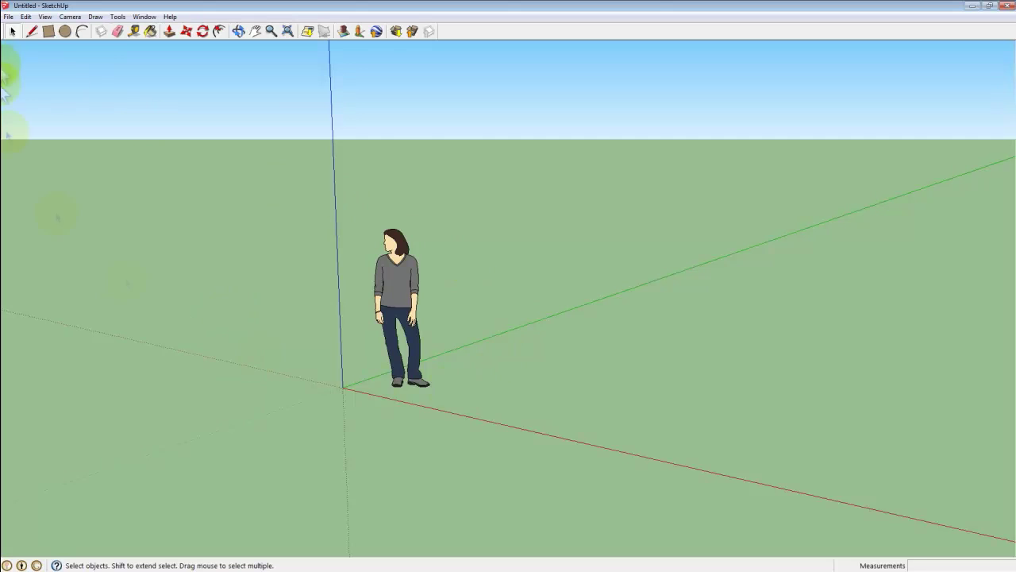
Delete the default human figure from the model
click(417, 278)
key(Delete)
mouse_move(530, 474)
middle_down()
mouse_move(540, 419)
mouse_move(506, 463)
mouse_move(529, 240)
middle_up()
Draw an open path of connected straight line segments on the ground around the origin
key(l)
click(361, 200)
click(464, 179)
click(592, 190)
click(615, 269)
click(627, 351)
click(376, 388)
click(307, 335)
click(266, 233)
key(space)
Draw a small circle at one end of the path and sweep it along the segments with Follow Me
click(66, 32)
middle_drag(415, 249, 397, 274)
click(117, 17)
click(70, 122)
middle_drag(473, 306, 477, 318)
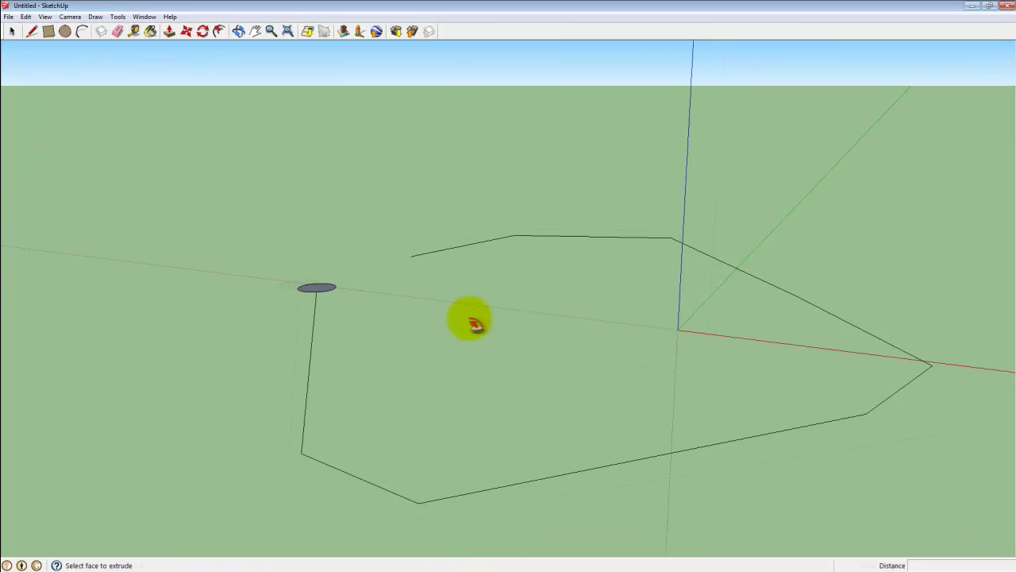
scroll(508, 312, down, 3)
drag(286, 269, 385, 243)
middle_drag(374, 317, 204, 420)
Delete the entire swept tube to clear the model
click(12, 31)
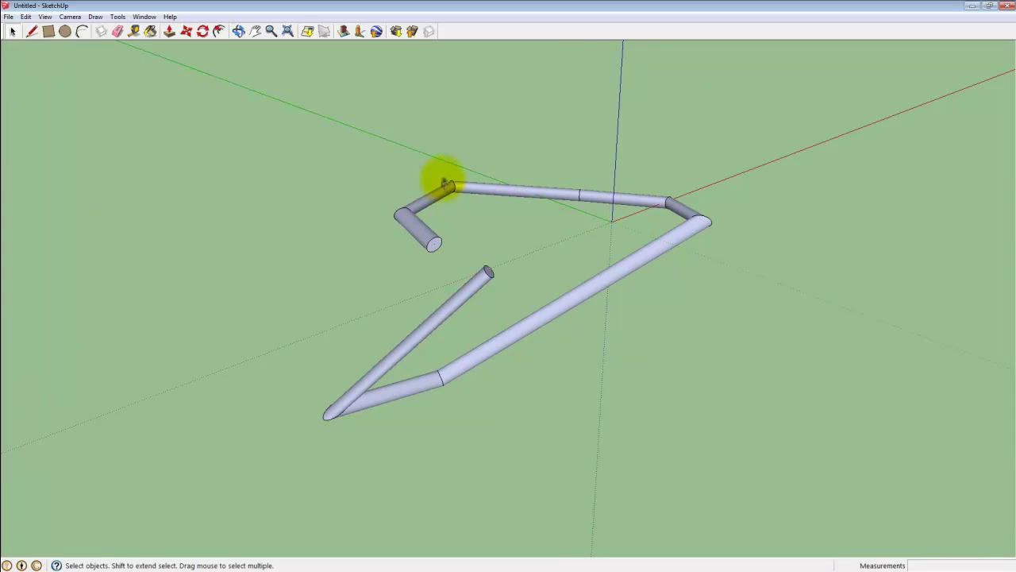
triple_click(450, 190)
key(Delete)
triple_click(448, 191)
key(Delete)
middle_drag(703, 242, 472, 325)
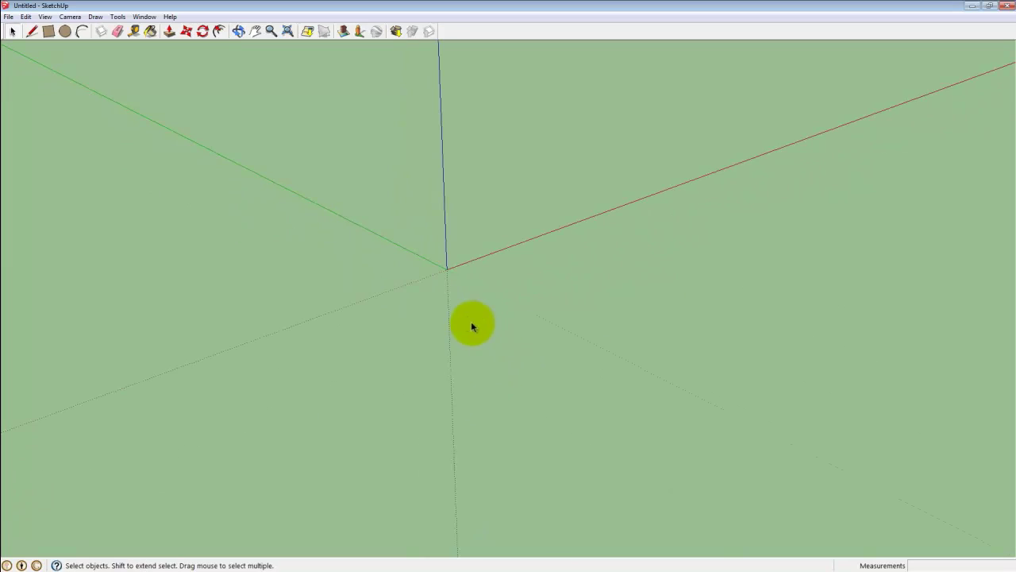
Draw a circle on the ground plane centred on the origin
click(63, 35)
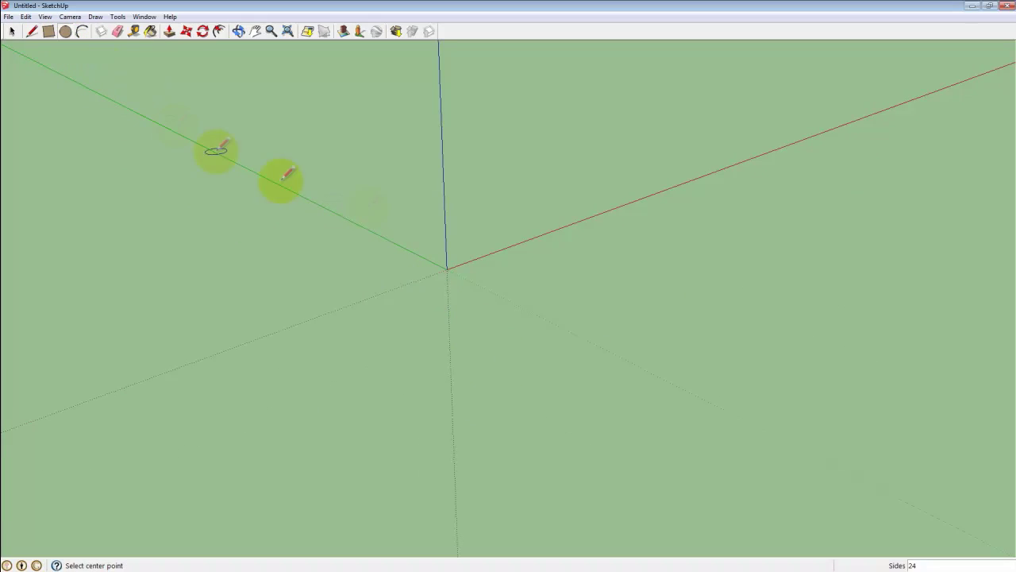
middle_drag(447, 258, 474, 306)
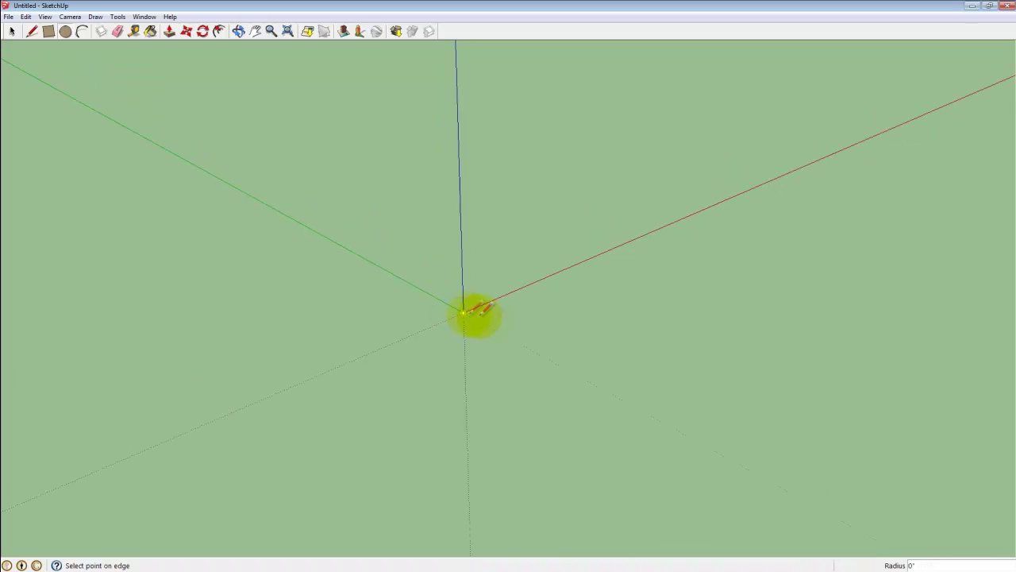
click(612, 370)
scroll(612, 369, down, 1)
middle_drag(487, 305, 528, 327)
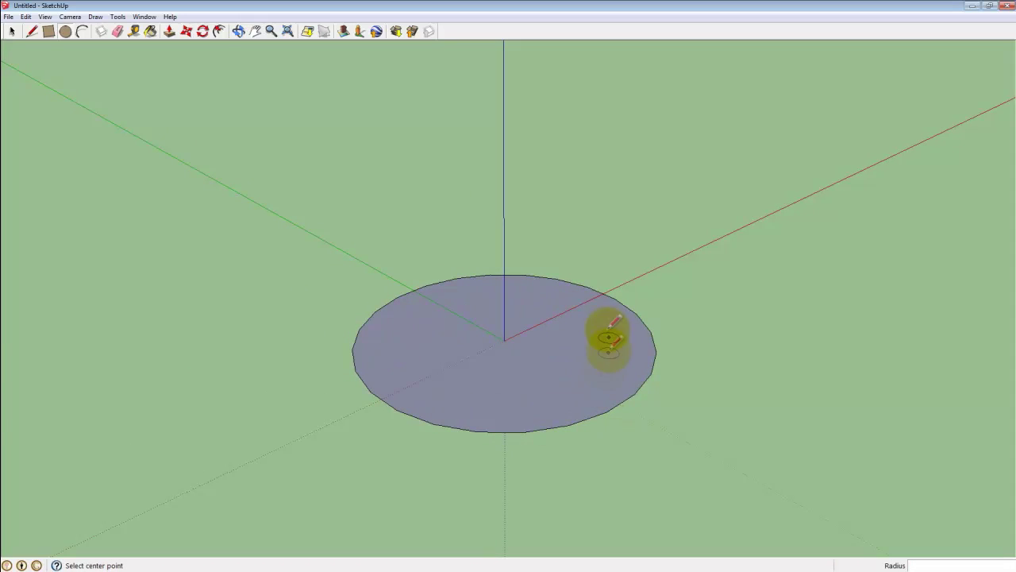
Draw a vertical arc from the circle's centre to a point up the blue axis, bulging about 27' along the red axis
click(83, 31)
middle_drag(746, 388, 504, 333)
click(495, 338)
click(492, 100)
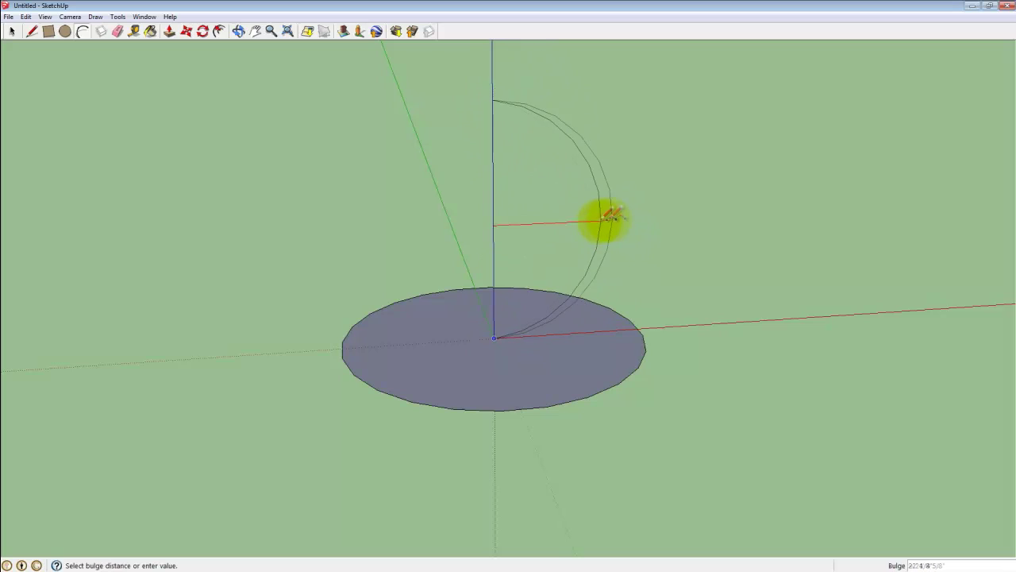
middle_drag(630, 223, 586, 218)
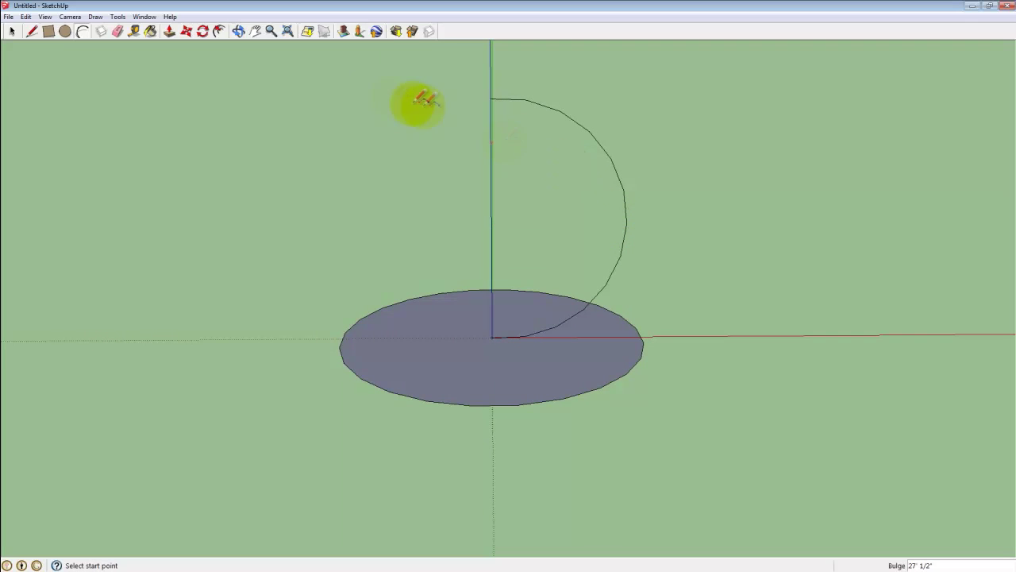
Close the arc with a straight line along the blue axis to form a vertical half-round face
click(12, 34)
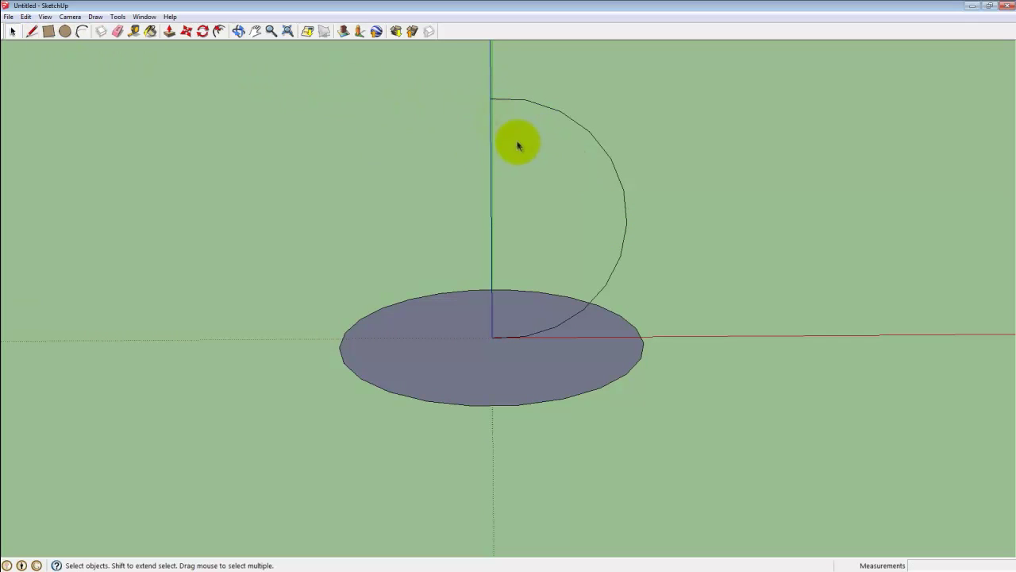
click(31, 33)
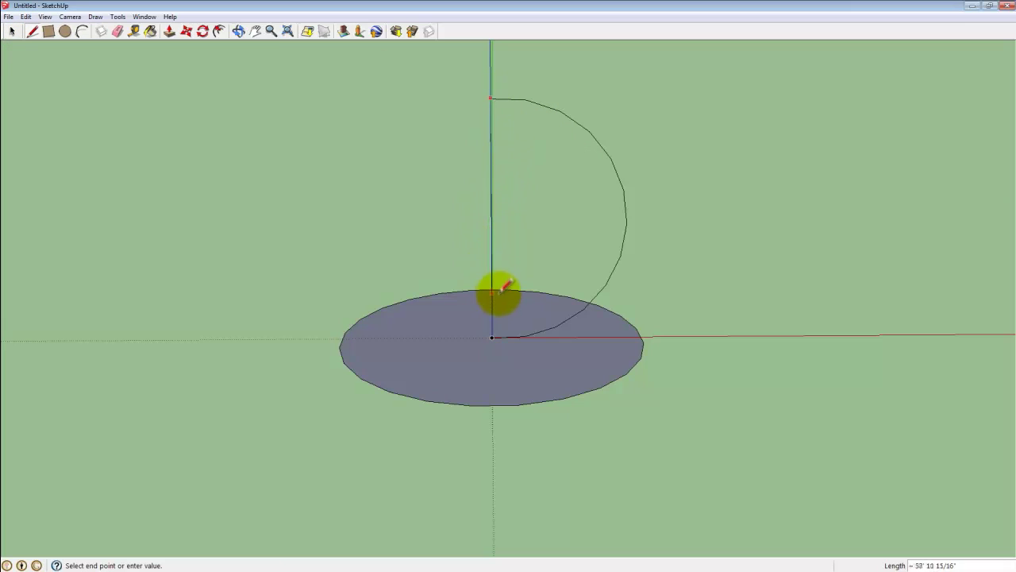
click(492, 337)
middle_drag(686, 336, 563, 341)
Sweep the half-round face around the base circle with Follow Me to form a sphere
click(118, 16)
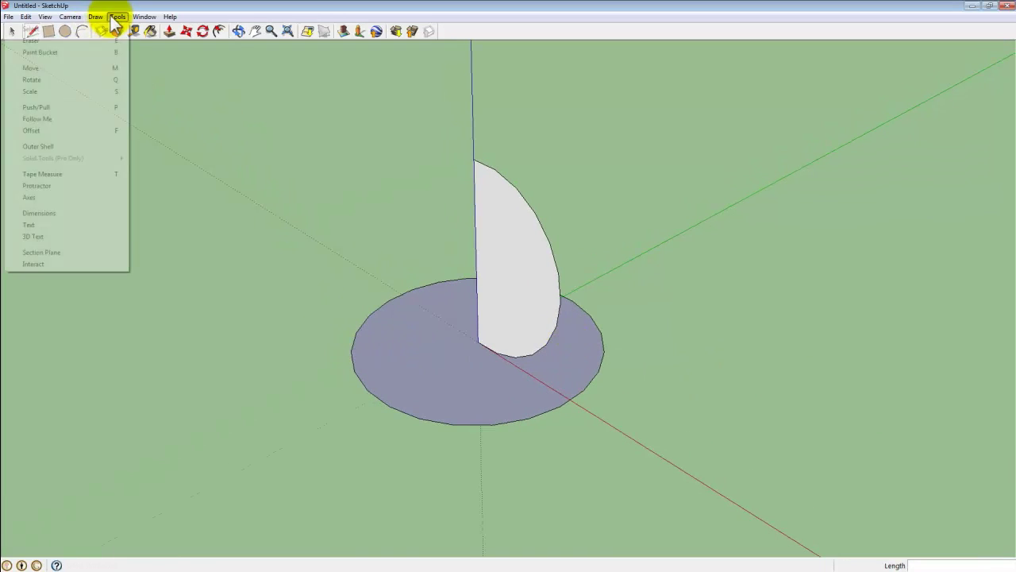
click(39, 121)
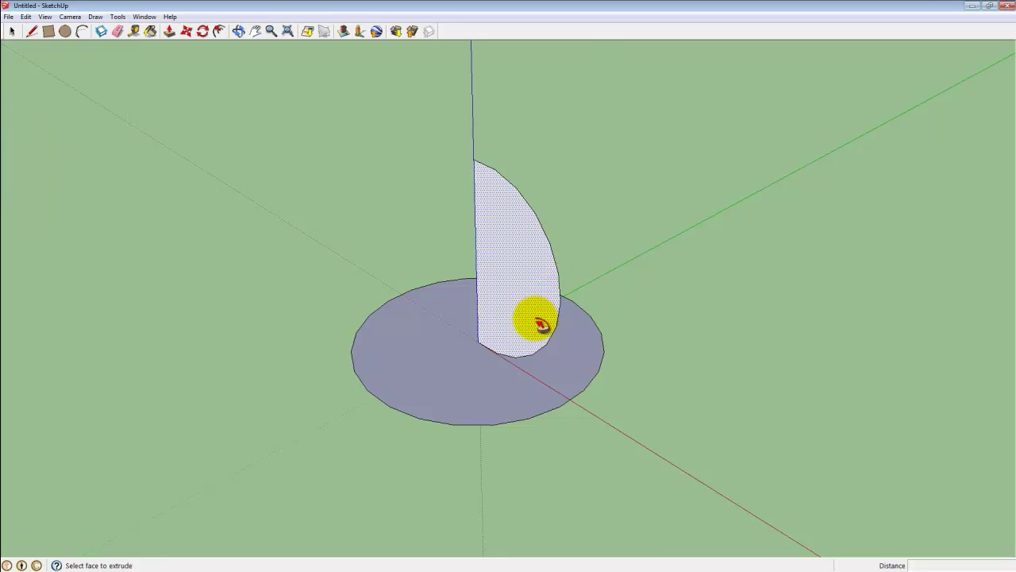
drag(516, 340, 553, 358)
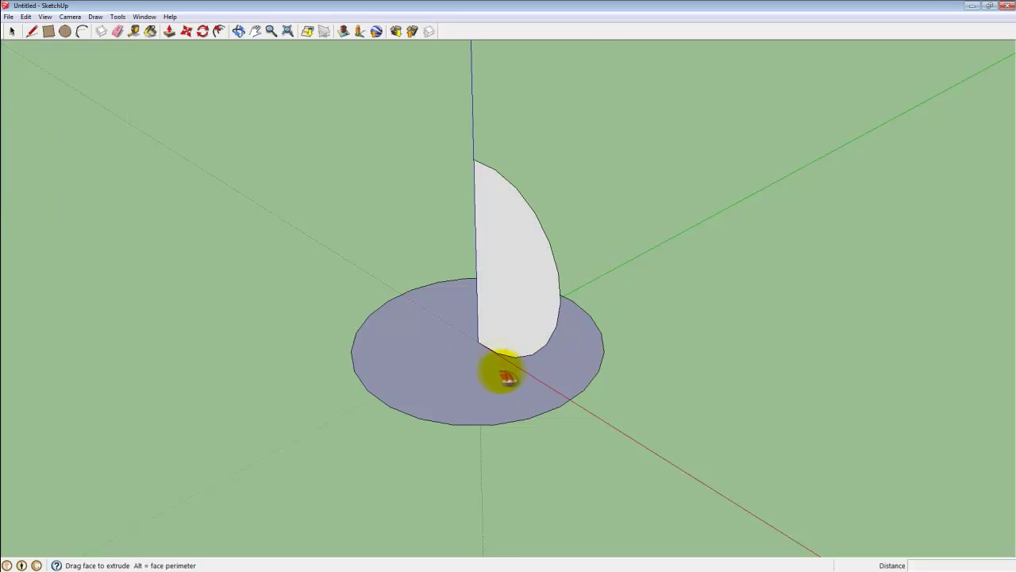
mouse_move(531, 276)
mouse_down()
mouse_move(596, 336)
mouse_move(402, 306)
mouse_move(563, 415)
mouse_move(585, 411)
mouse_move(571, 413)
mouse_up()
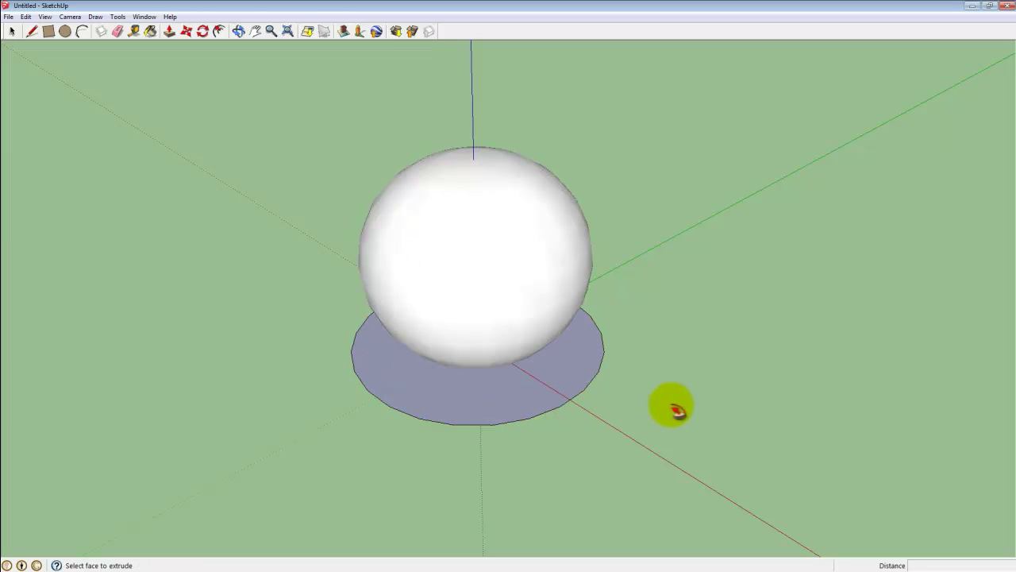
Sweep the pointed vertical profile around the base circle with Follow Me to form a cone-topped cylinder
middle_drag(663, 473, 642, 351)
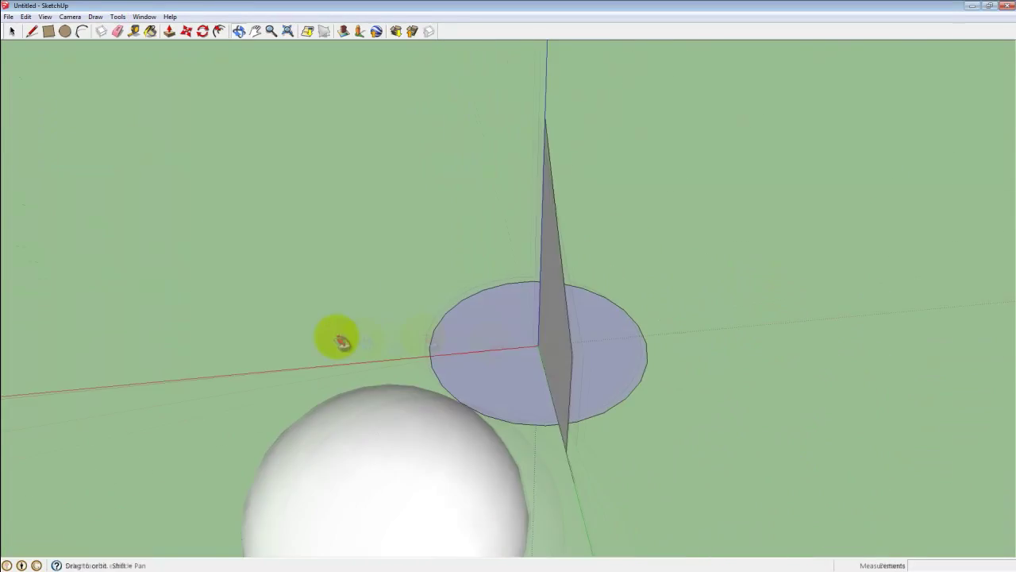
middle_drag(334, 340, 487, 424)
click(488, 424)
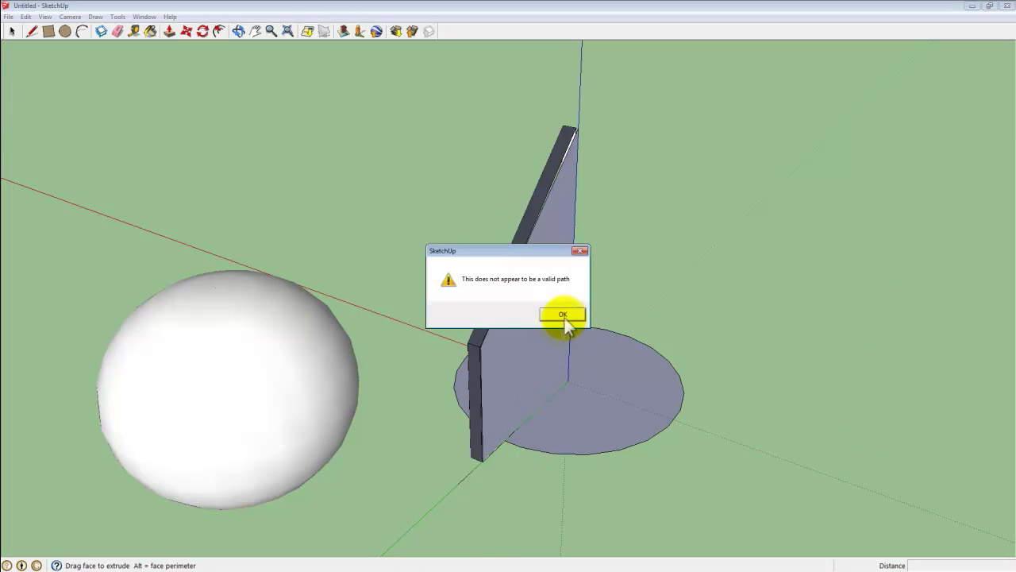
click(565, 315)
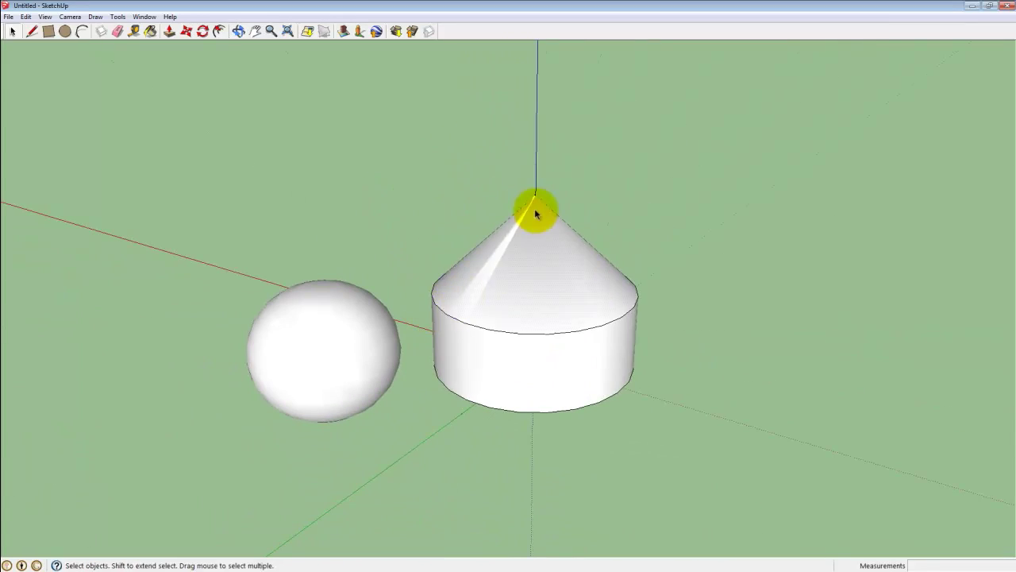
Select the whole cone-topped cylinder and move it off the origin
triple_click(535, 200)
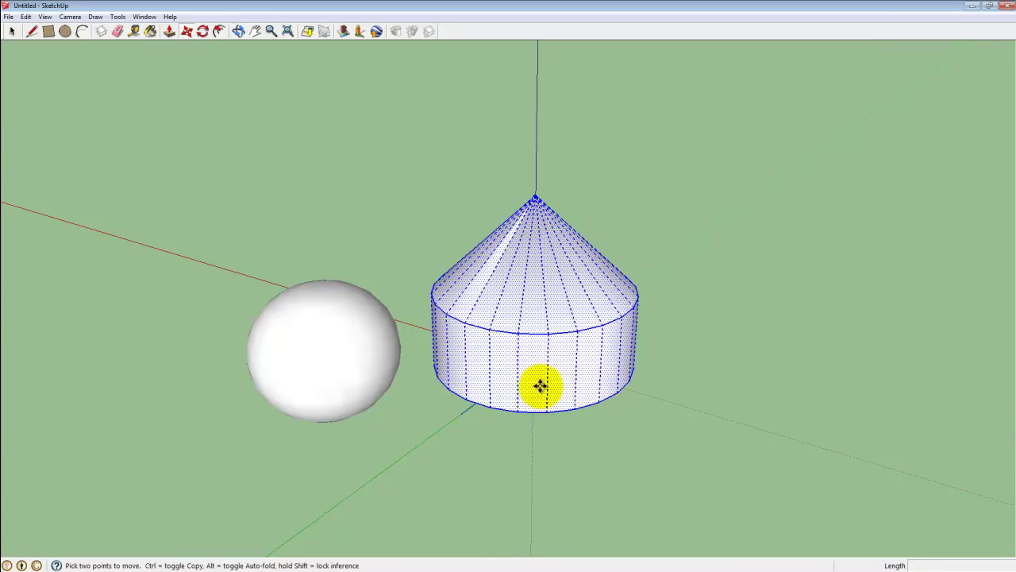
drag(540, 385, 715, 442)
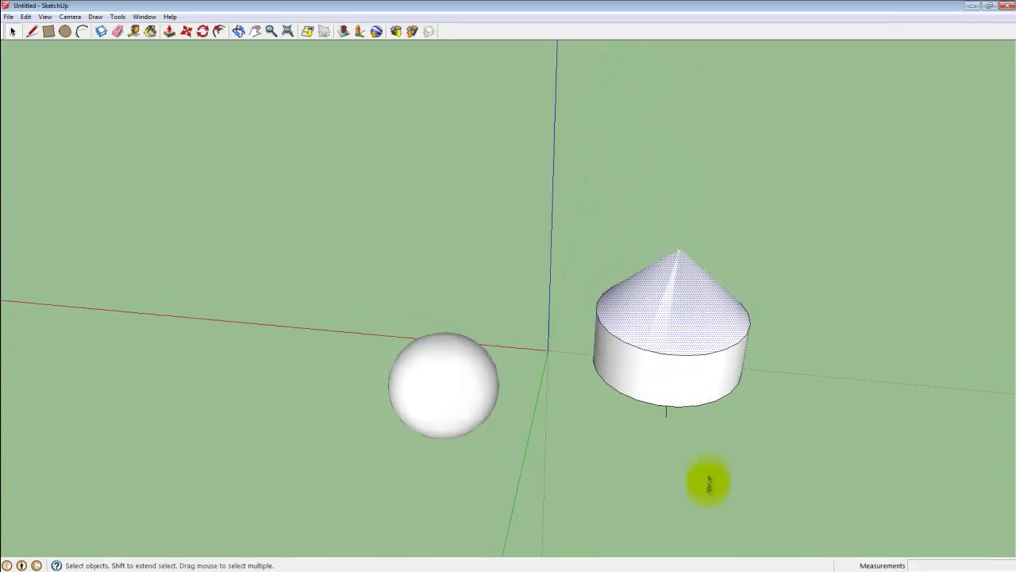
middle_drag(211, 374, 401, 471)
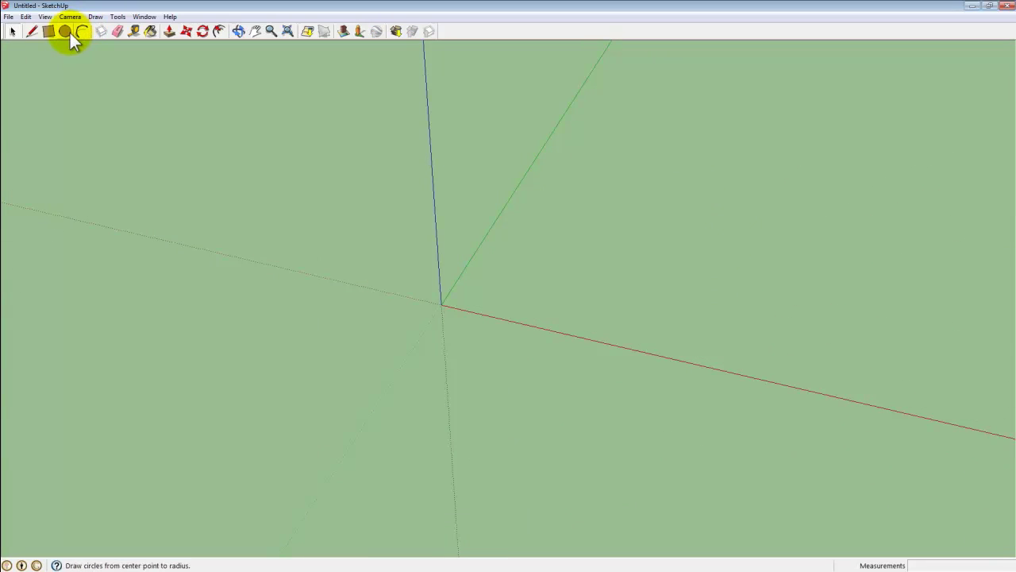
Draw a ground circle with a radius of about 68' centred on the origin in the cleared model
click(68, 33)
click(585, 362)
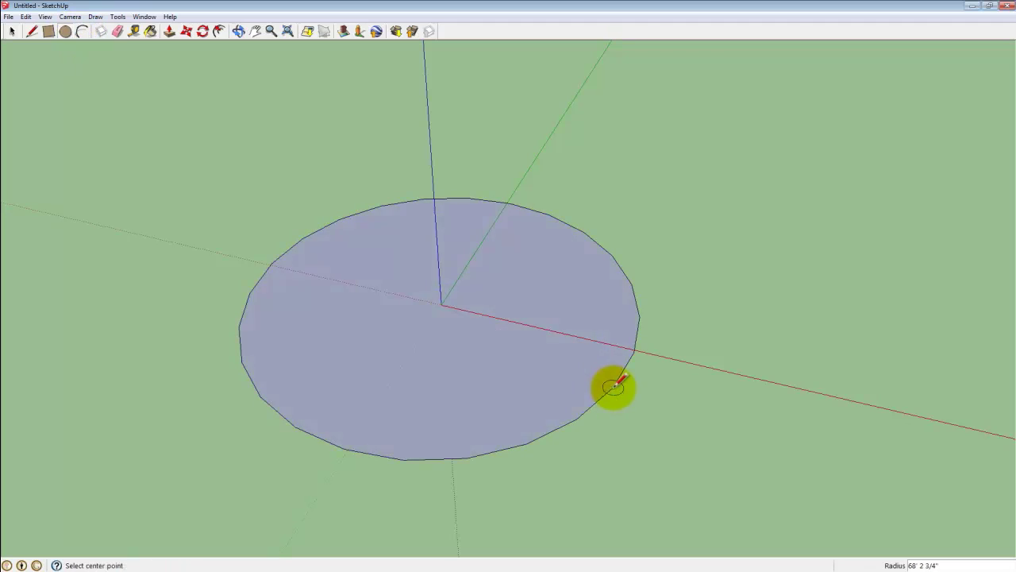
middle_drag(617, 386, 605, 244)
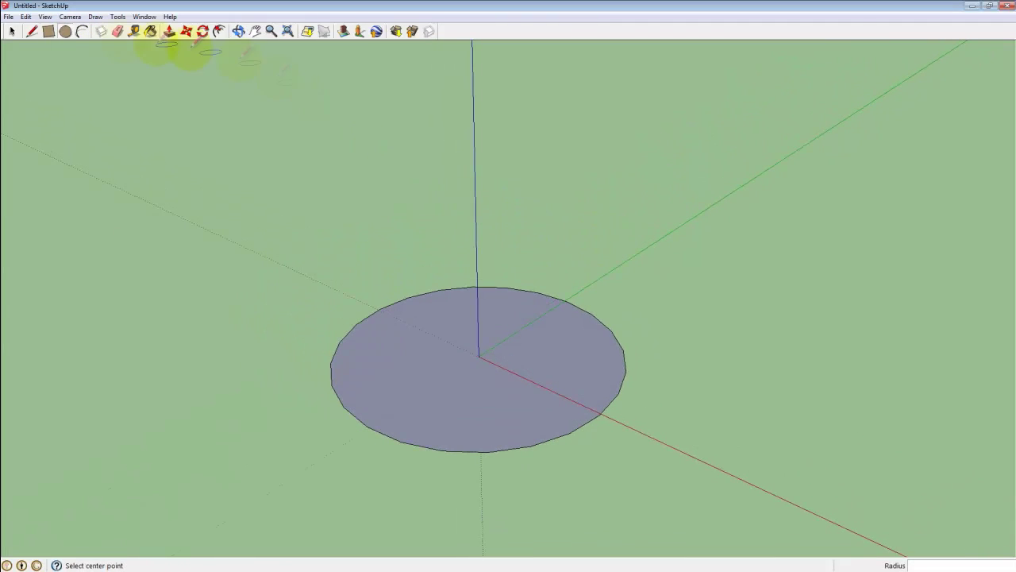
Draw a line from the circle's centre along the green axis, ending in a short edge slanting up and outward
click(34, 32)
middle_drag(771, 363, 527, 369)
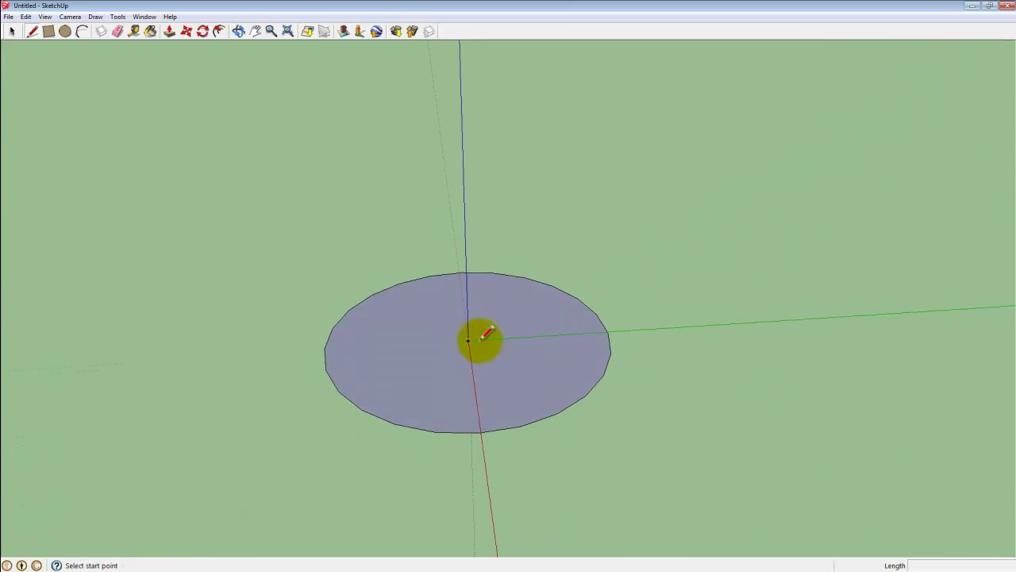
click(468, 339)
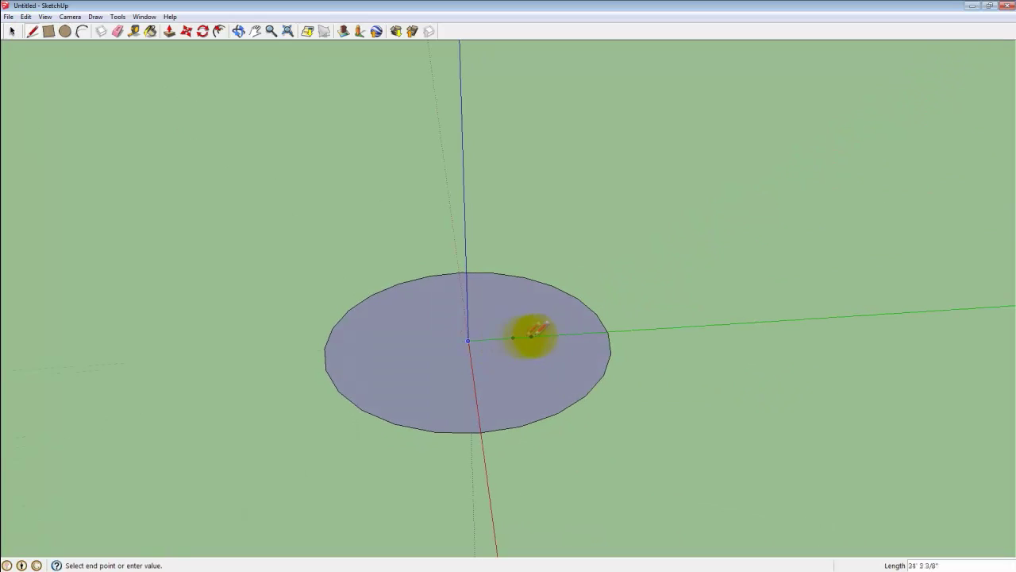
scroll(577, 331, up, 3)
middle_drag(586, 336, 587, 275)
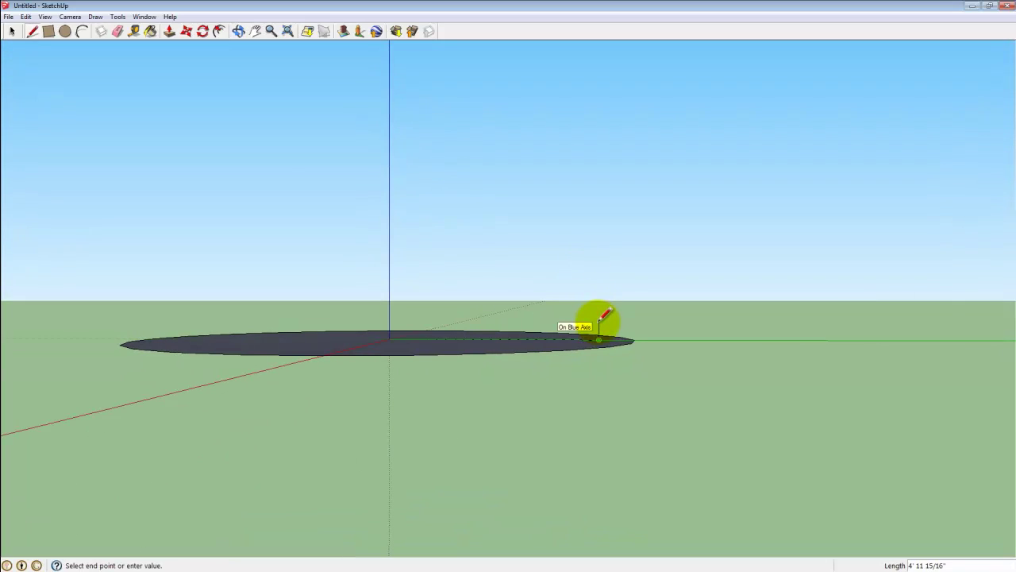
mouse_move(621, 320)
middle_down()
mouse_move(635, 310)
mouse_move(601, 311)
mouse_move(619, 316)
middle_up()
Draw an outward-bulging arc rising from the end of the short slanted edge
click(65, 31)
click(617, 317)
click(673, 245)
click(666, 288)
middle_drag(665, 289, 669, 308)
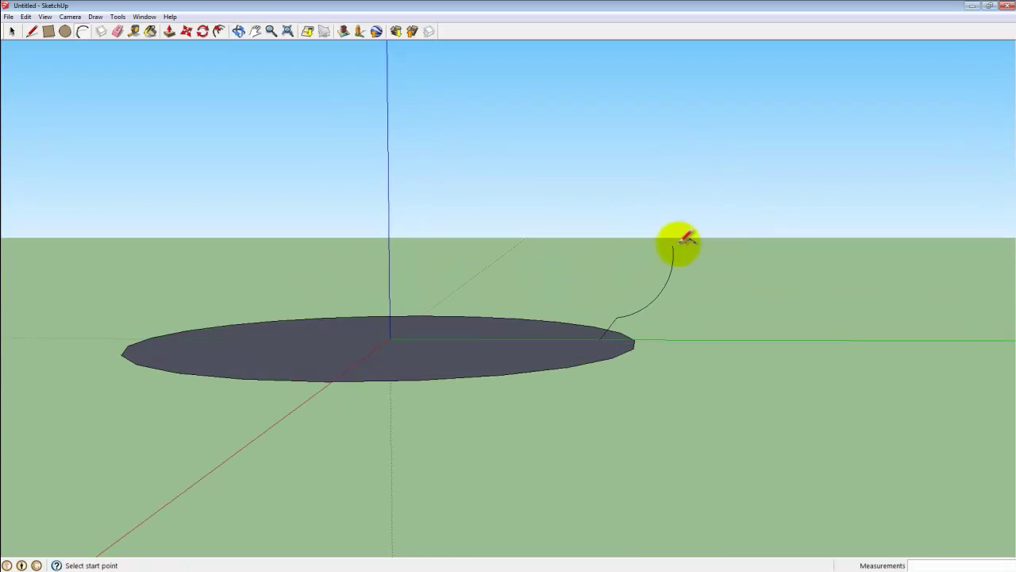
Continue the profile with a long, shallow arc curving upward and inward from the small arc's upper end
shift+middle_drag(674, 245, 676, 316)
click(677, 333)
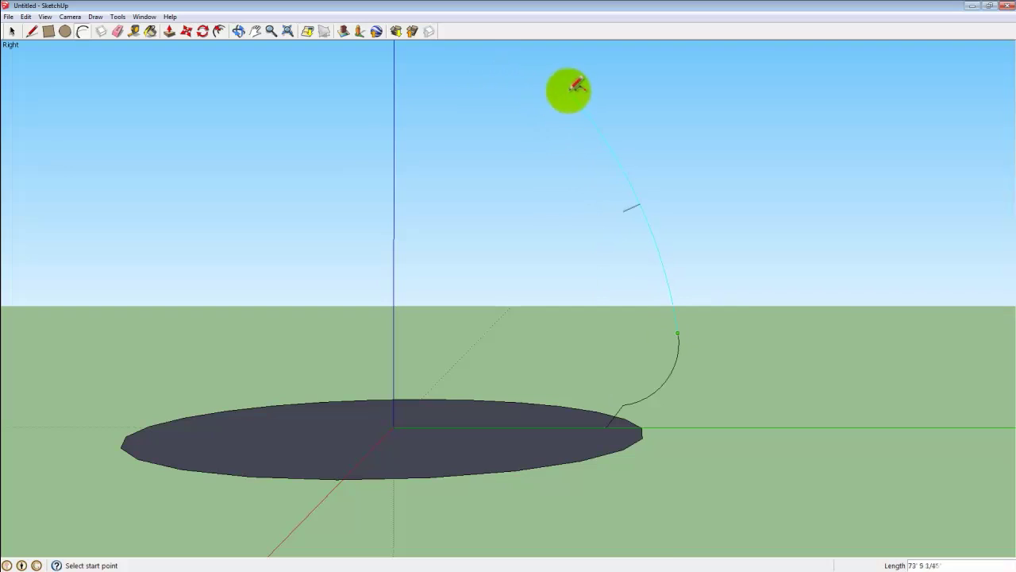
click(531, 83)
click(619, 200)
shift+middle_drag(619, 200, 671, 342)
Close the profile with a horizontal line to the blue axis and a vertical line down to the origin
key(l)
click(583, 225)
click(447, 225)
shift+middle_drag(590, 420, 626, 267)
click(482, 418)
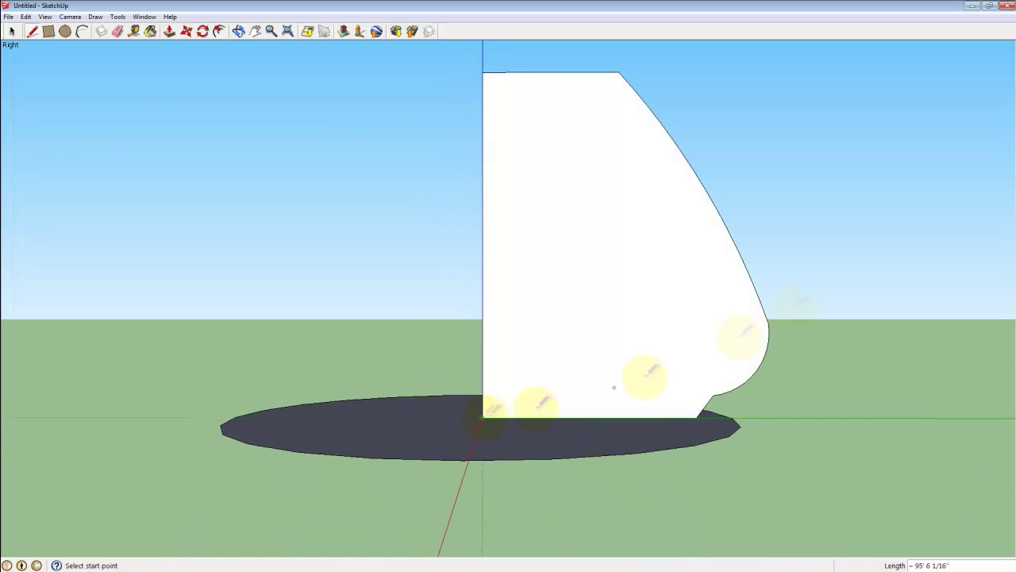
Sweep the closed profile around the base circle with Follow Me to form a rounded, flat-topped body
mouse_move(802, 302)
middle_down()
mouse_move(762, 342)
mouse_move(504, 281)
middle_up()
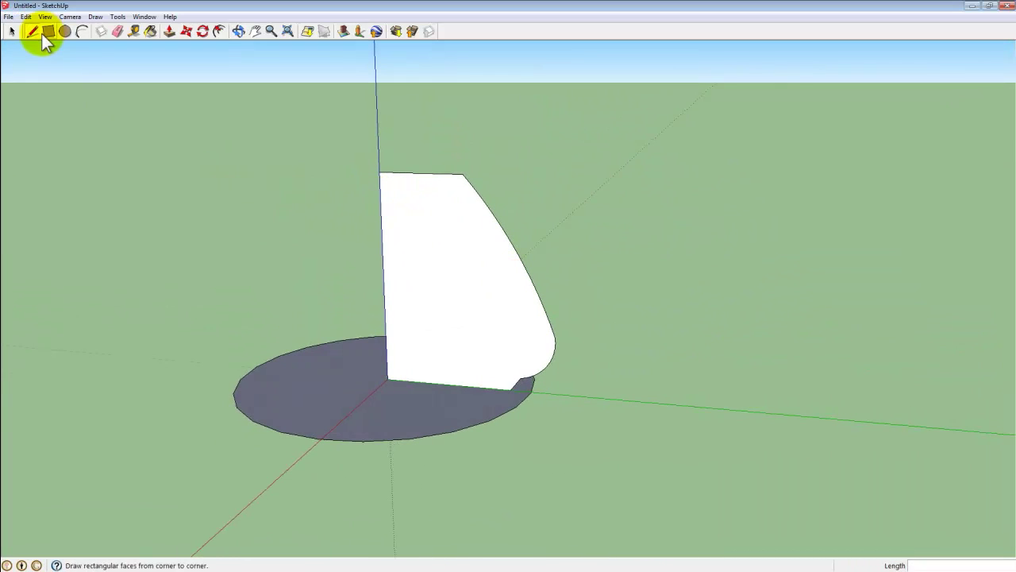
click(118, 16)
click(82, 119)
middle_drag(554, 314, 508, 378)
drag(510, 364, 488, 386)
middle_drag(487, 386, 190, 189)
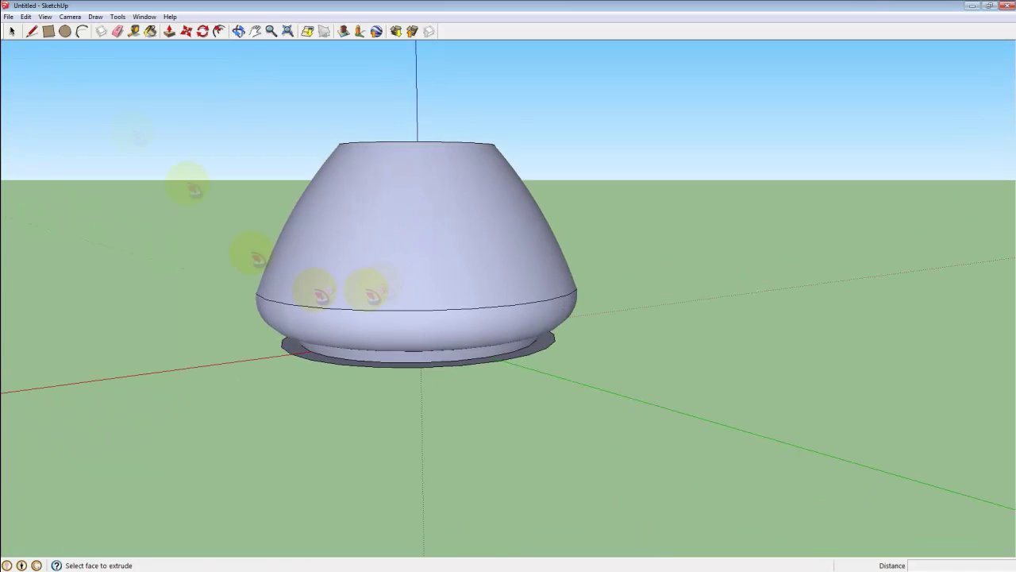
Try making the entire rounded body a group, and undo the grouping
click(15, 33)
middle_drag(533, 355, 490, 317)
triple_click(492, 267)
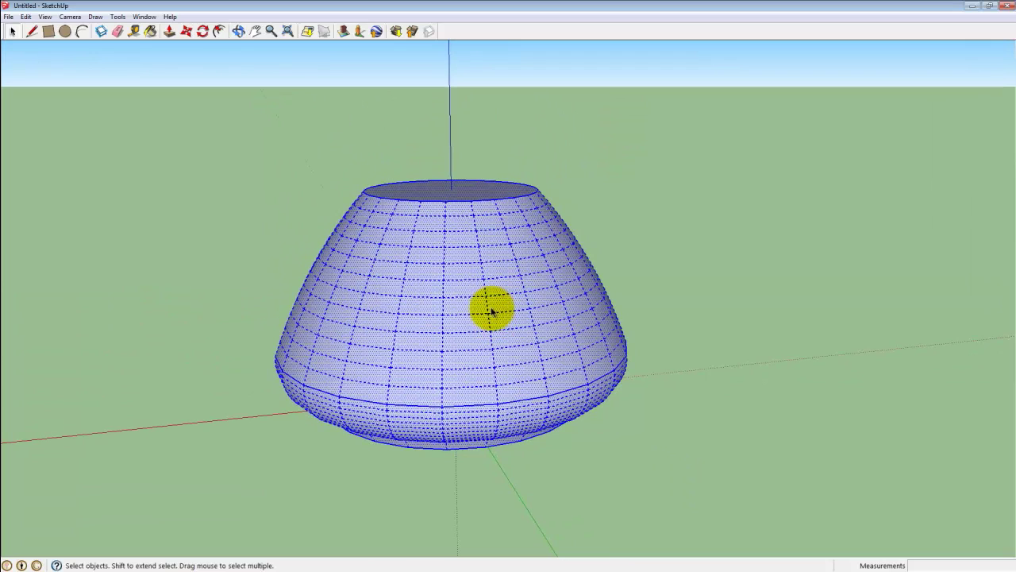
right_click(492, 311)
click(532, 404)
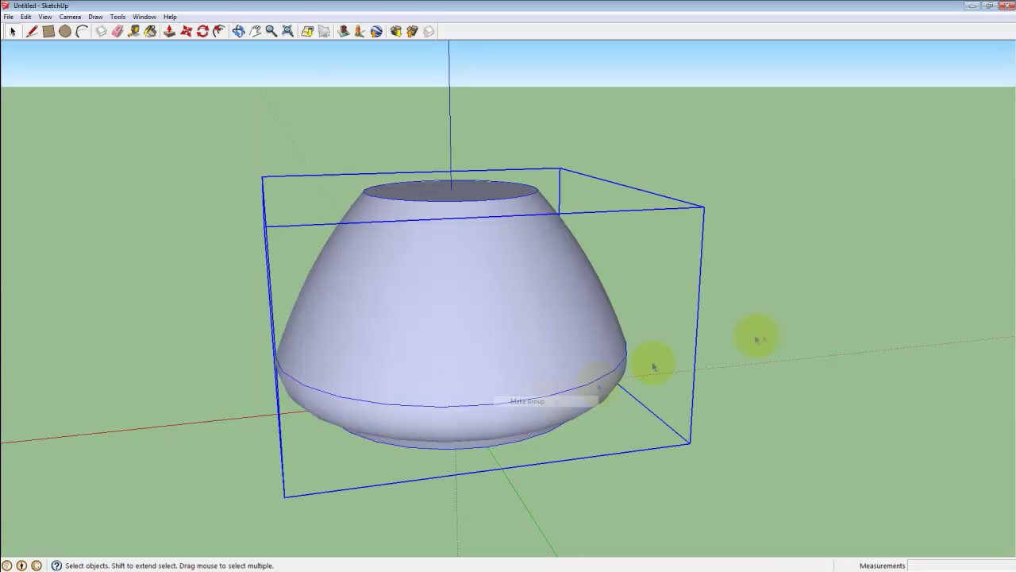
key(ctrl+z)
Reverse all faces of the rounded body so the white front sides point outward
right_click(464, 344)
click(534, 295)
triple_click(535, 297)
right_click(535, 298)
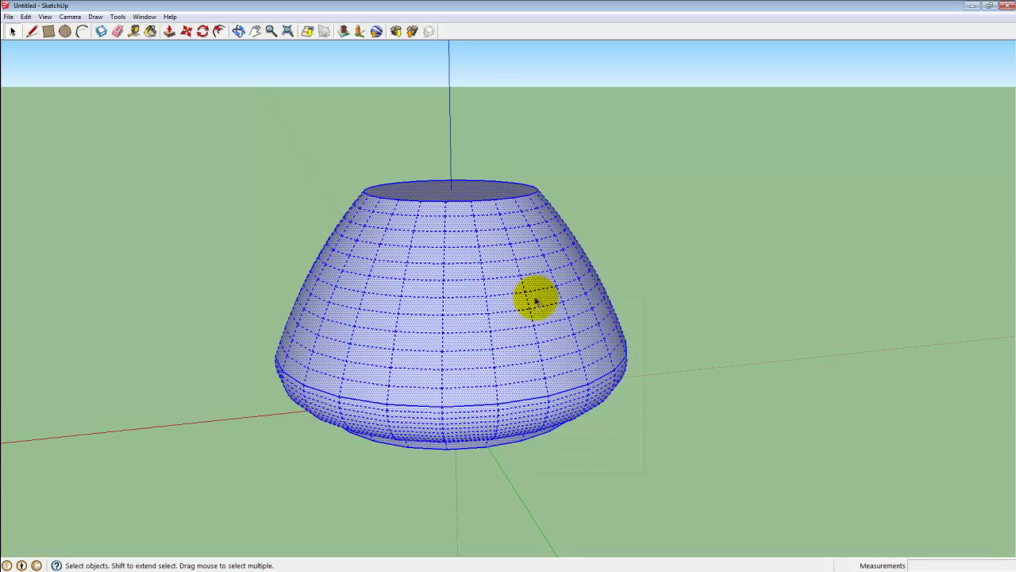
click(574, 415)
click(696, 389)
Examine the body's outer surface and flat top from above
middle_drag(310, 149, 428, 168)
scroll(428, 168, down, 2)
shift+middle_drag(562, 213, 563, 272)
scroll(563, 272, up, 2)
scroll(614, 438, down, 2)
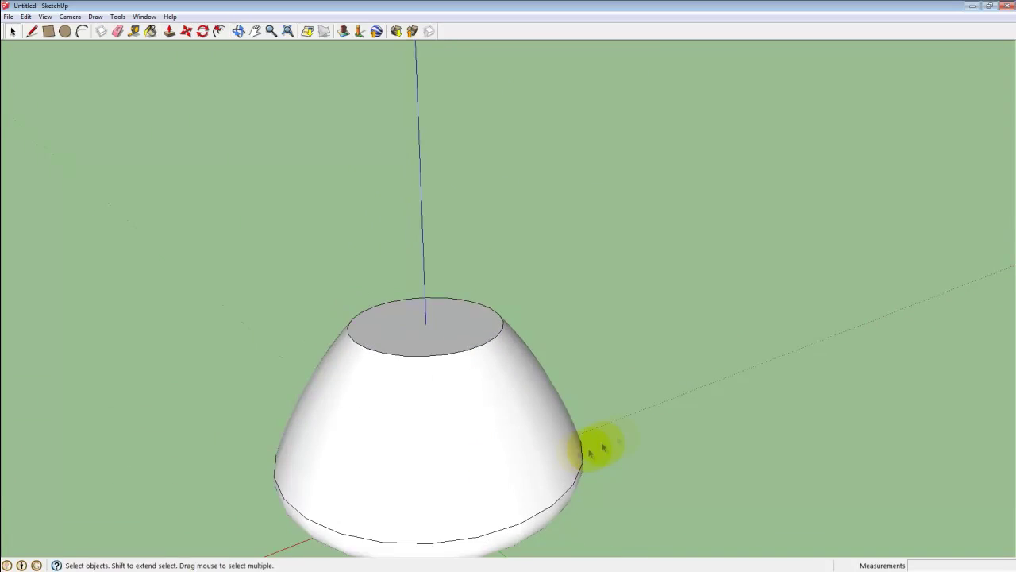
shift+middle_drag(614, 437, 604, 441)
click(420, 416)
click(709, 417)
click(371, 257)
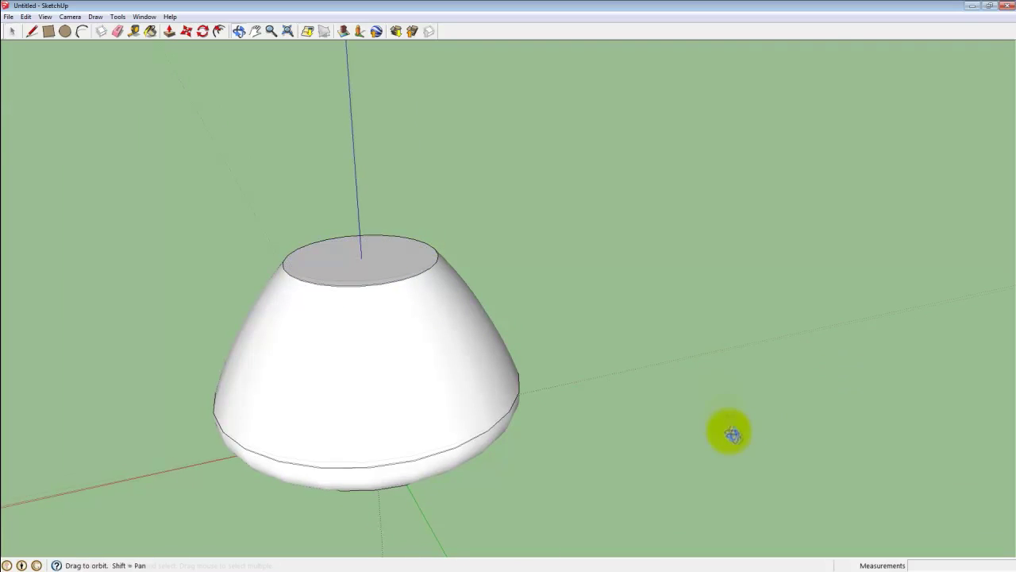
Close the open bottom of the rounded body with a face by drawing a line along an edge of its lower rim
middle_drag(725, 415, 371, 403)
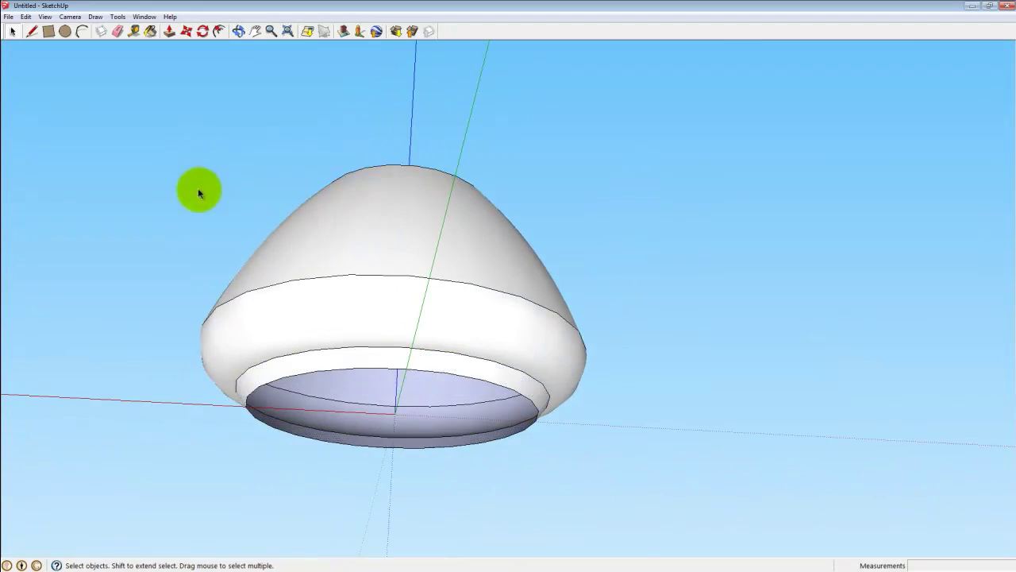
click(31, 31)
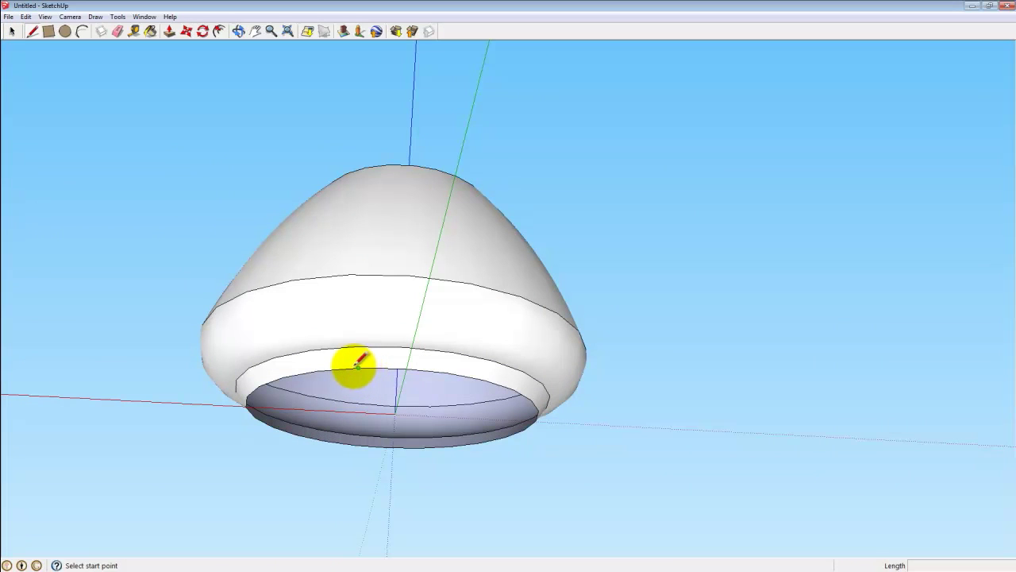
key(Escape)
click(11, 31)
scroll(173, 229, down, 1)
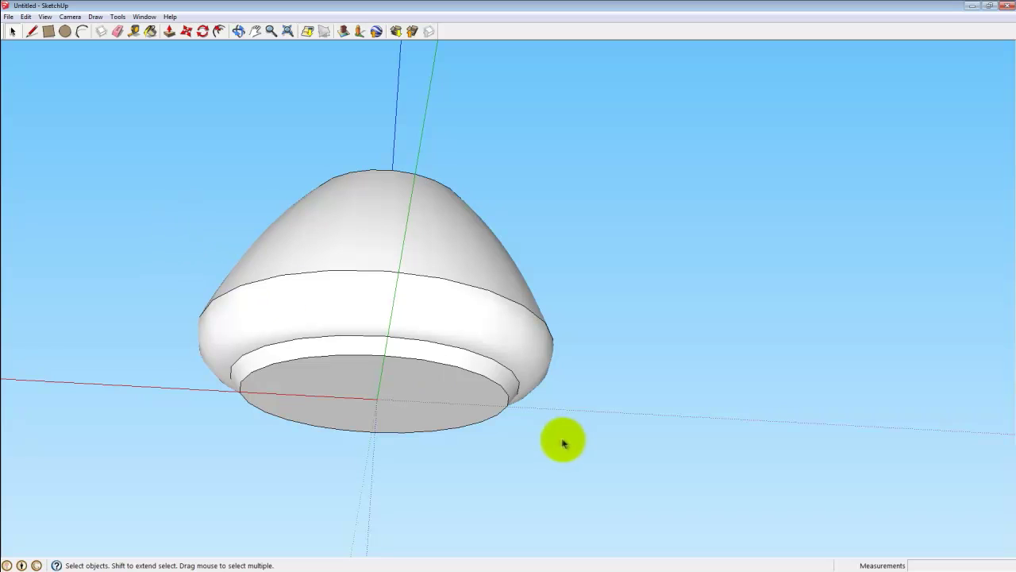
middle_drag(497, 482, 545, 463)
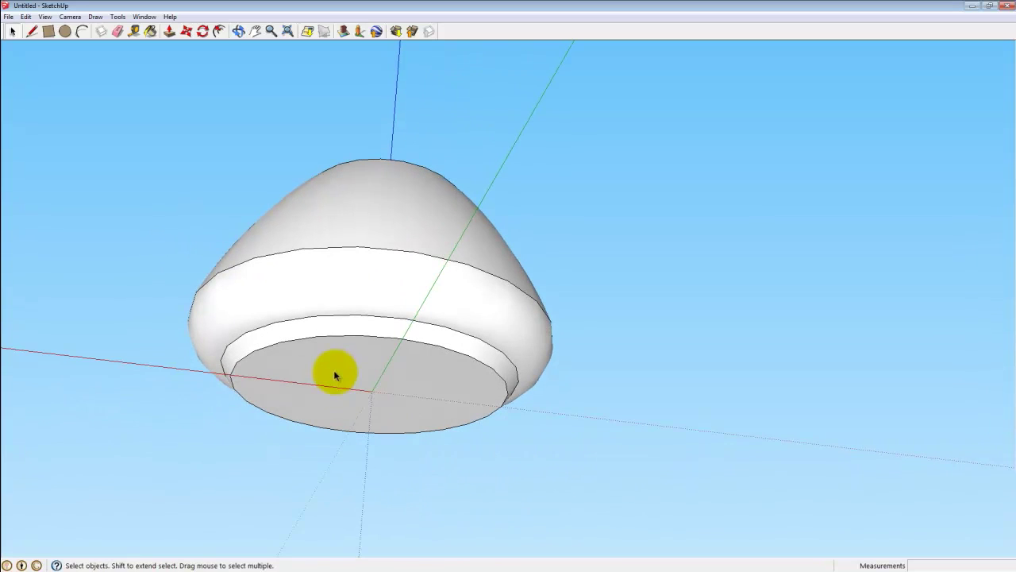
Examine the closed base, curved sides and flat top of the body from several angles
click(334, 370)
click(245, 467)
click(304, 288)
click(341, 220)
middle_drag(340, 220, 515, 372)
click(676, 345)
middle_drag(575, 351, 468, 370)
click(381, 238)
click(667, 490)
click(539, 379)
middle_drag(690, 390, 659, 362)
click(504, 445)
click(483, 419)
click(221, 387)
mouse_move(223, 266)
middle_down()
mouse_move(224, 255)
mouse_move(231, 263)
middle_up()
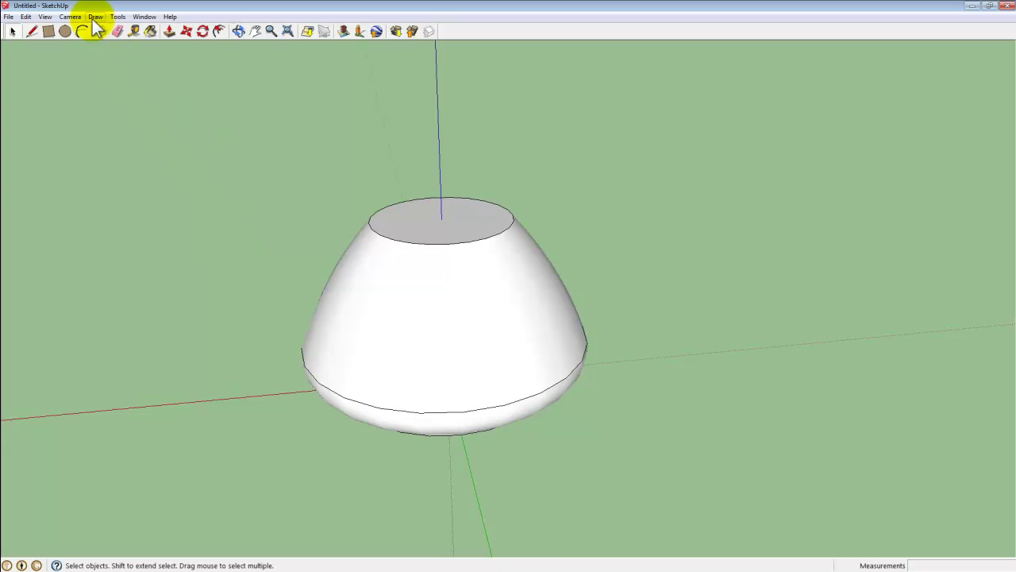
Make the entire closed body, including its faces and edges, a group
click(460, 329)
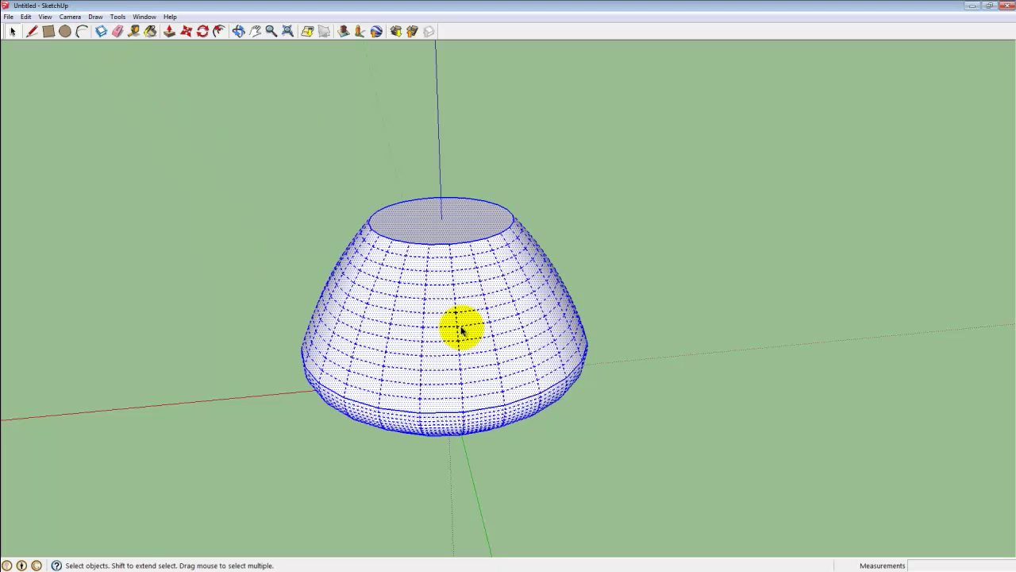
right_click(462, 332)
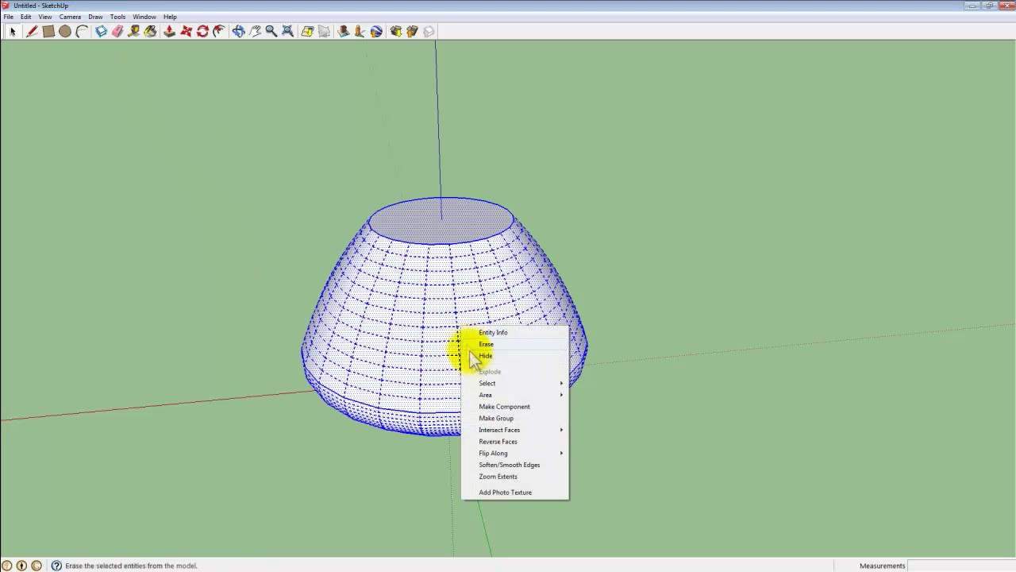
click(500, 418)
middle_drag(710, 379, 392, 347)
click(810, 229)
Trace the grouped body's top rim with the Line tool from endpoint to endpoint to form a separate circular face
scroll(667, 286, up, 5)
middle_drag(667, 286, 133, 78)
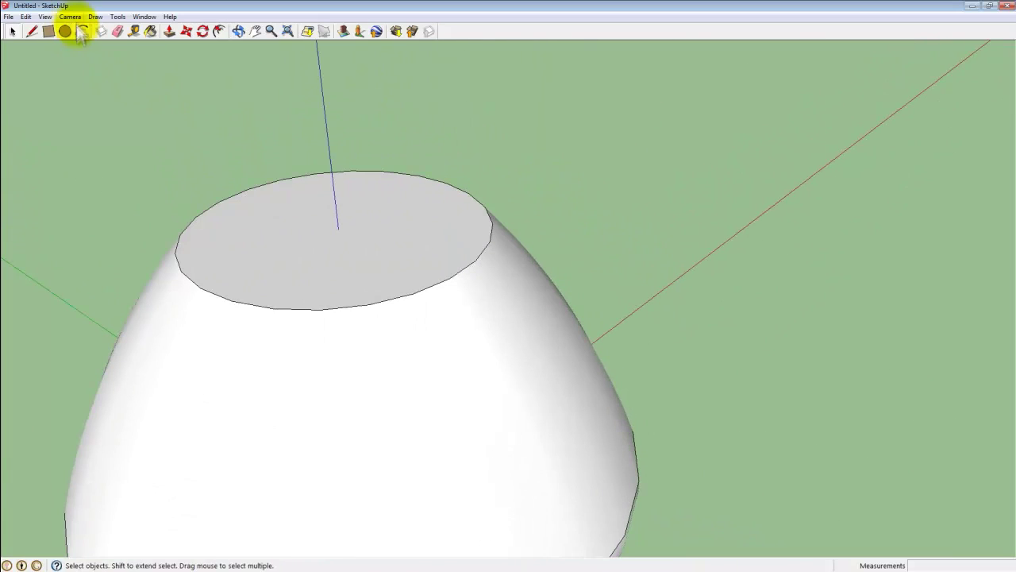
click(30, 32)
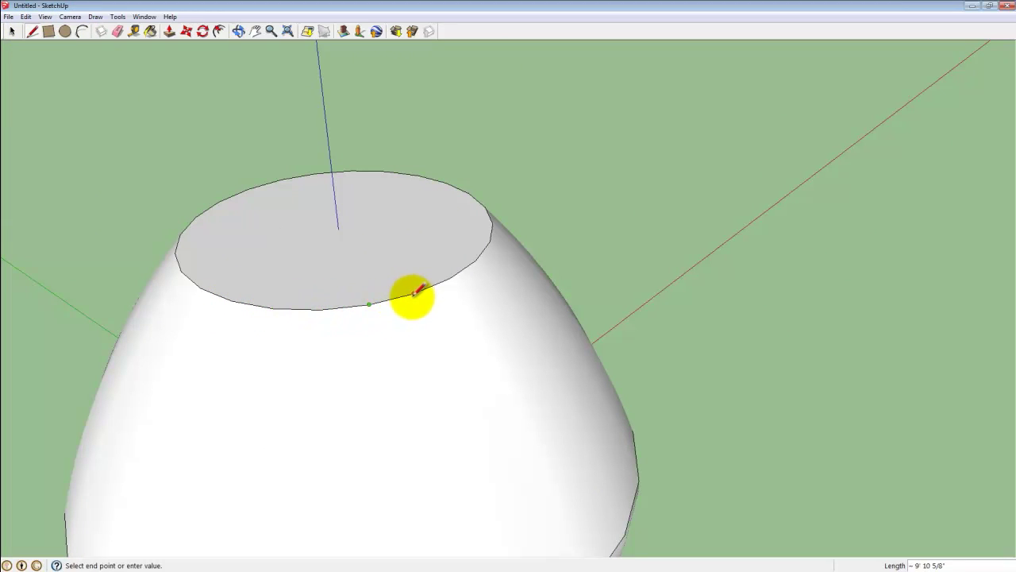
middle_drag(410, 293, 397, 258)
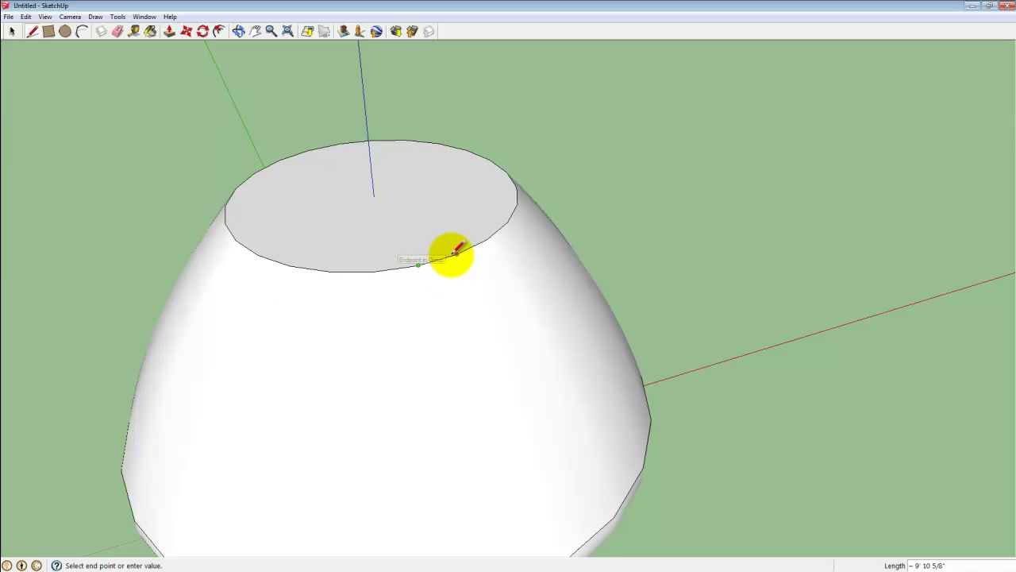
mouse_move(486, 238)
middle_down()
mouse_move(545, 236)
mouse_move(487, 249)
middle_up()
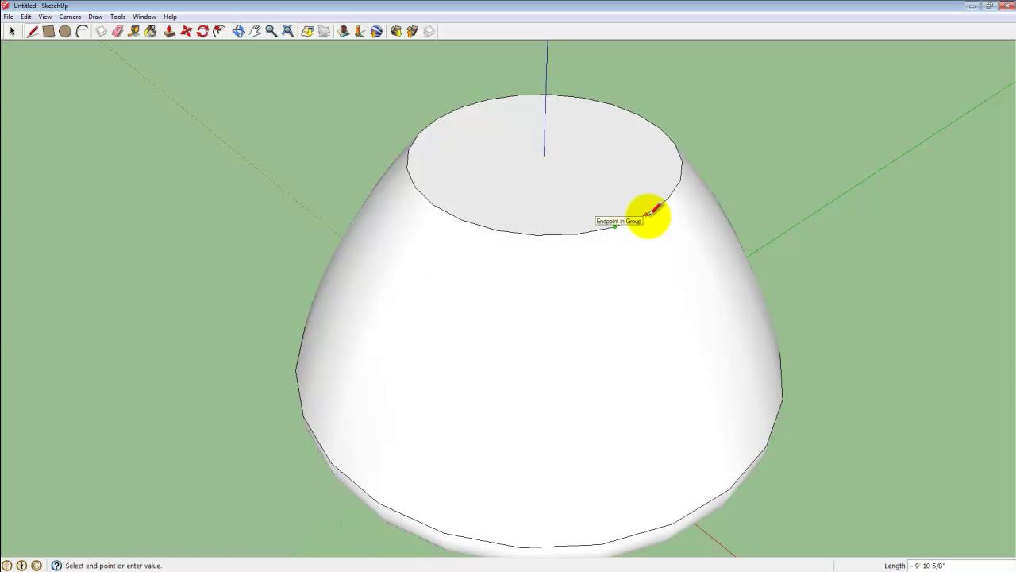
middle_drag(647, 213, 376, 293)
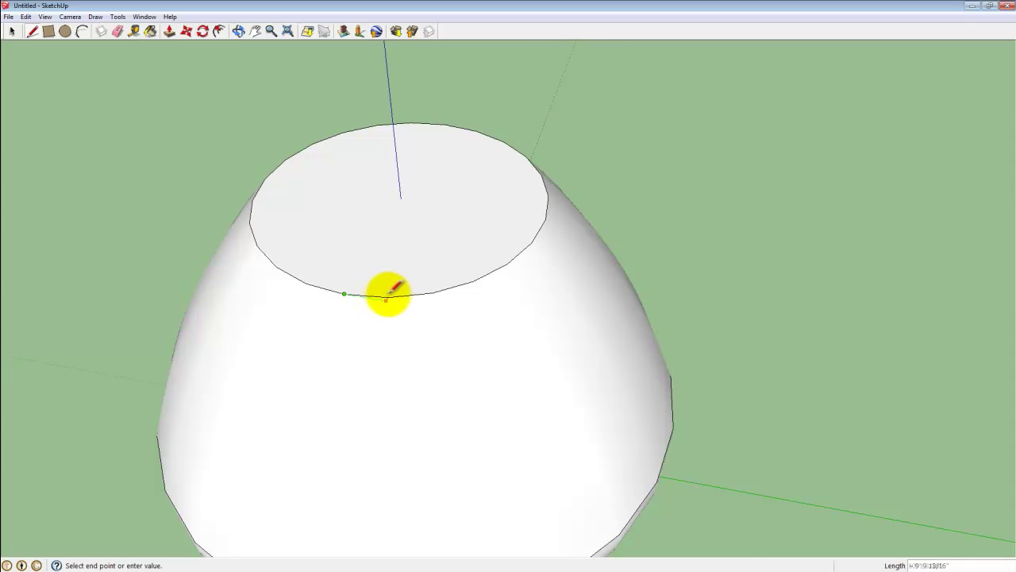
scroll(385, 295, up, 2)
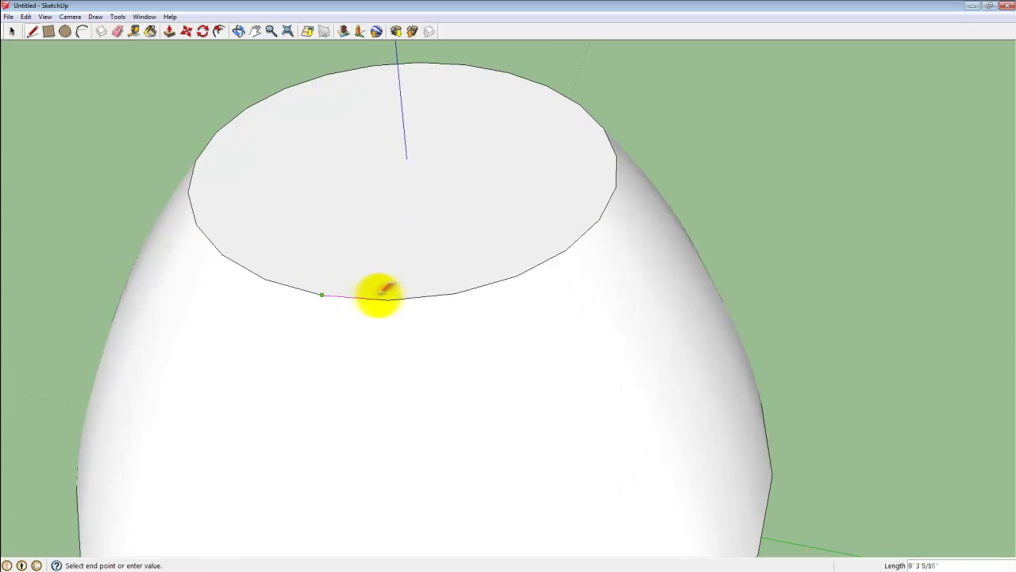
click(388, 298)
click(455, 292)
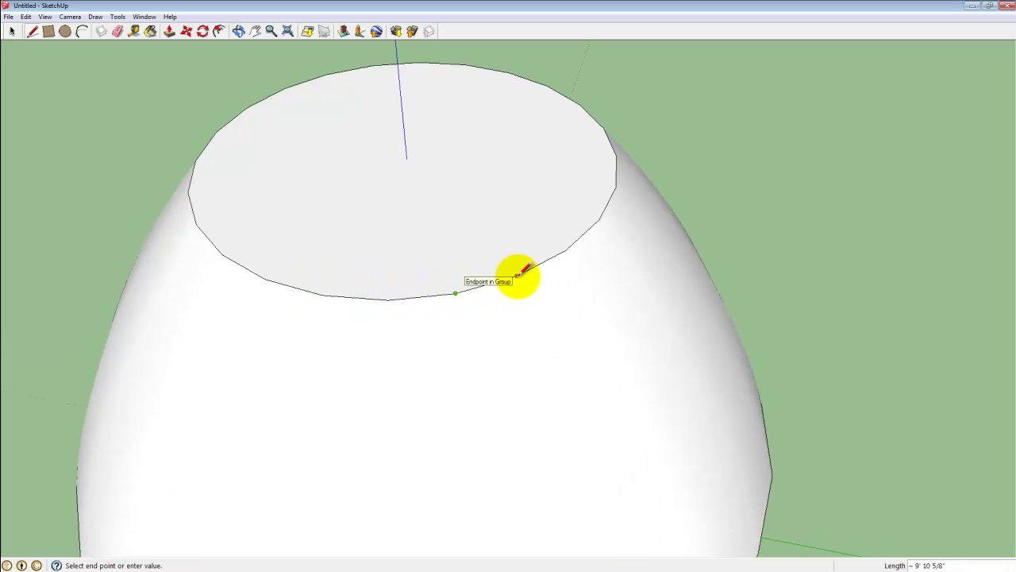
click(518, 276)
click(566, 251)
middle_drag(615, 259, 429, 270)
shift+middle_drag(676, 300, 618, 297)
click(462, 282)
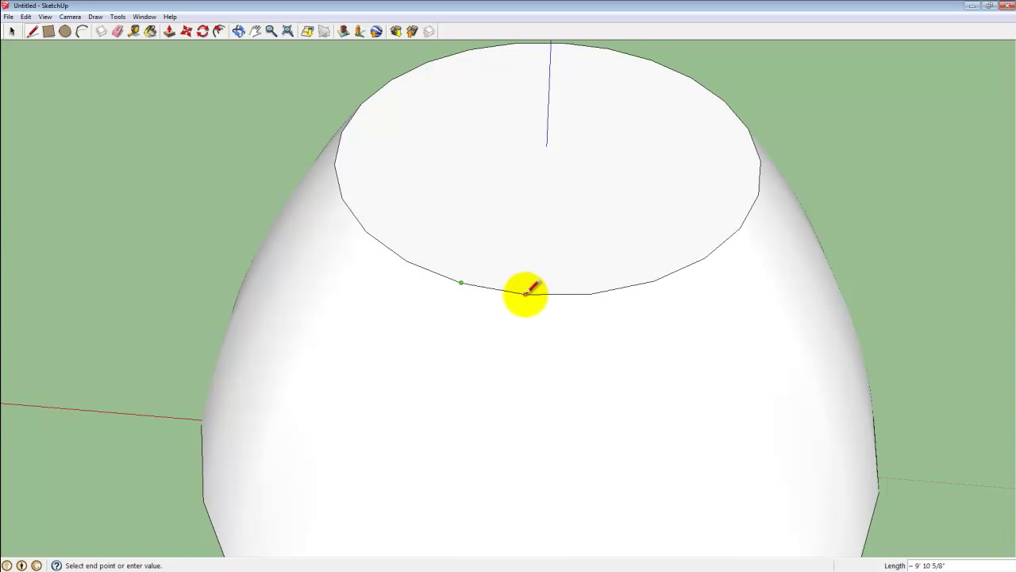
click(525, 293)
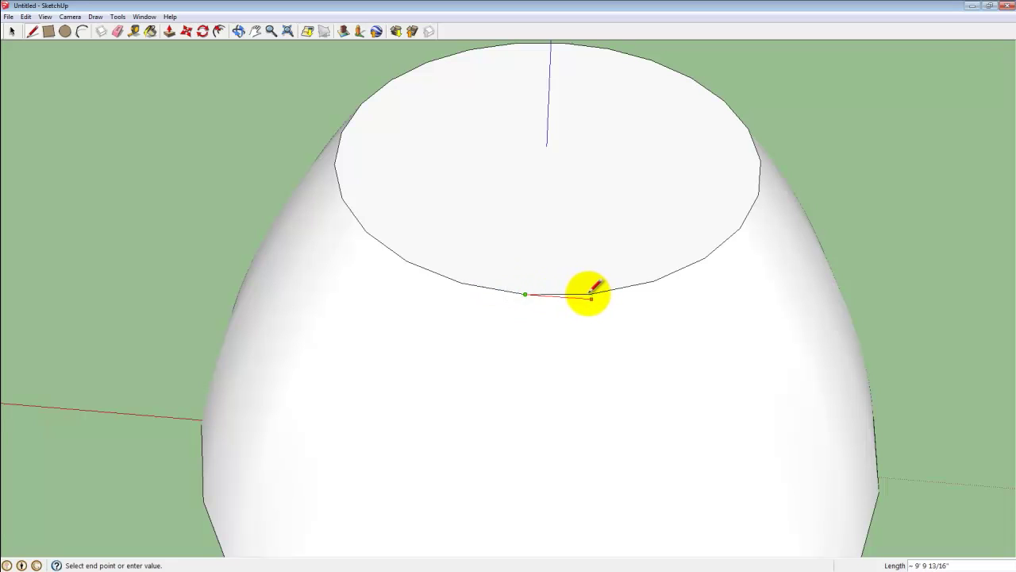
scroll(591, 294, up, 1)
click(591, 292)
middle_drag(703, 271, 302, 316)
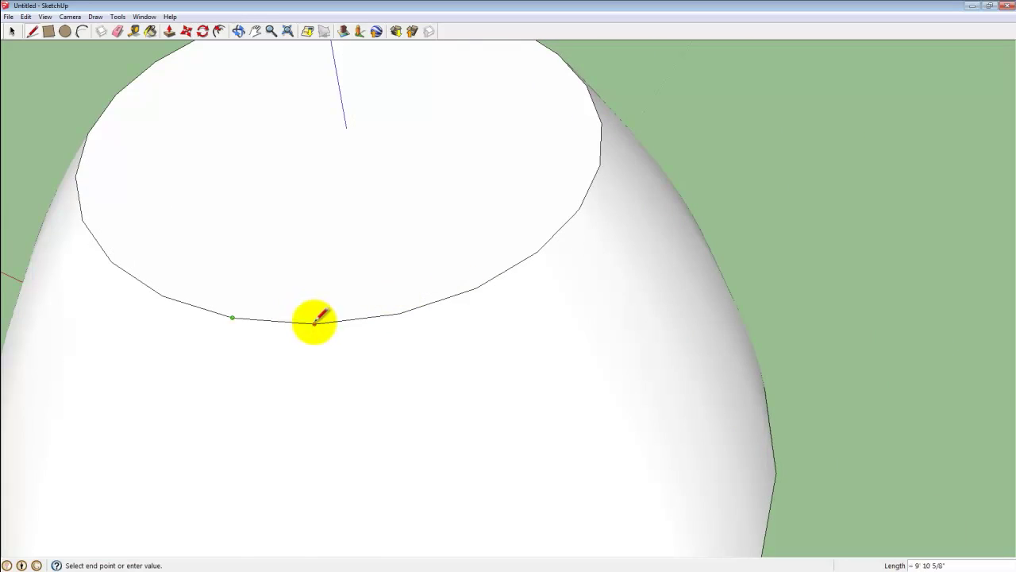
click(315, 322)
click(399, 312)
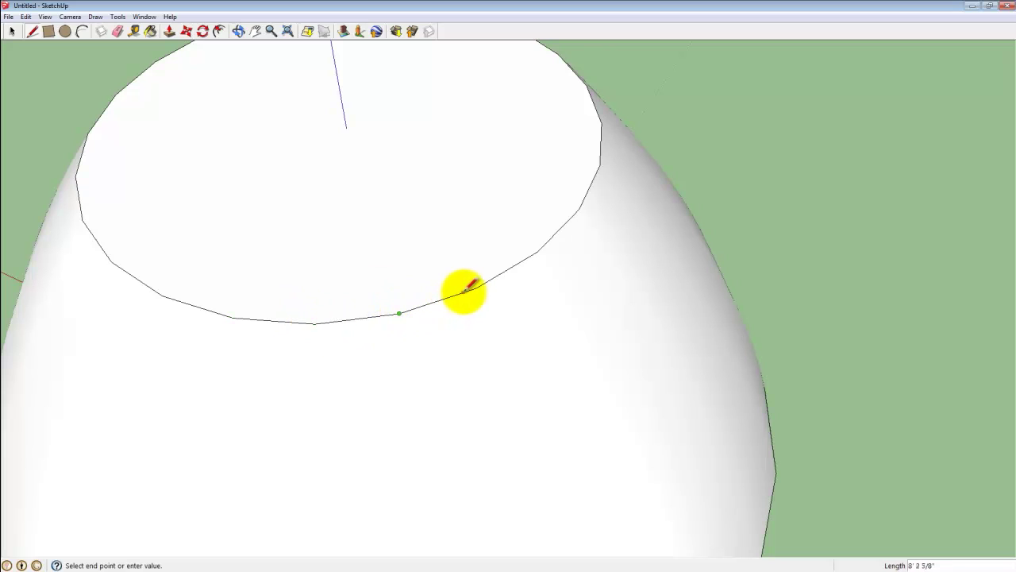
click(476, 288)
middle_drag(546, 276, 275, 291)
click(520, 266)
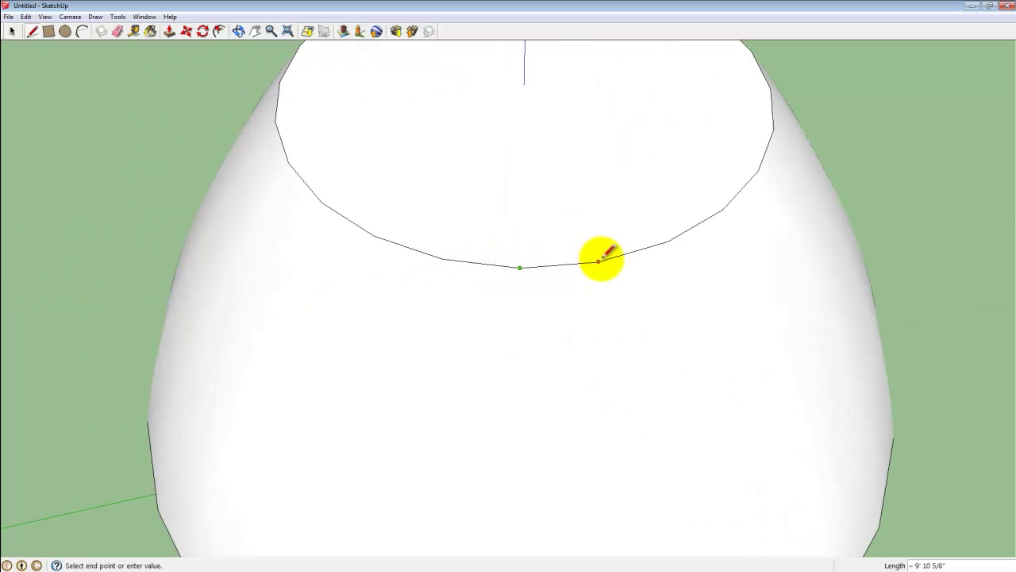
middle_drag(715, 261, 566, 289)
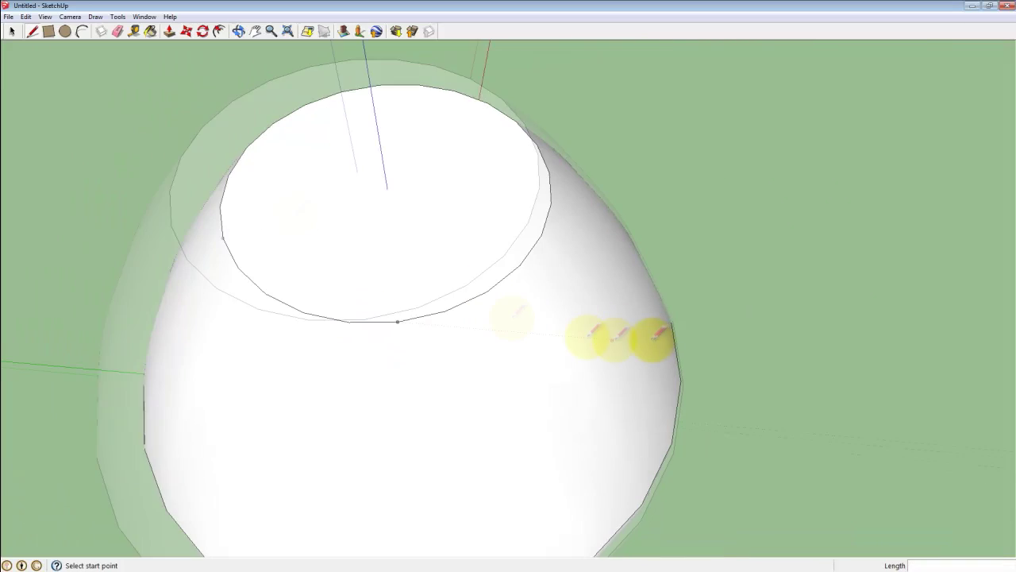
Raise the traced circular face a small distance above the top of the grouped body
click(12, 31)
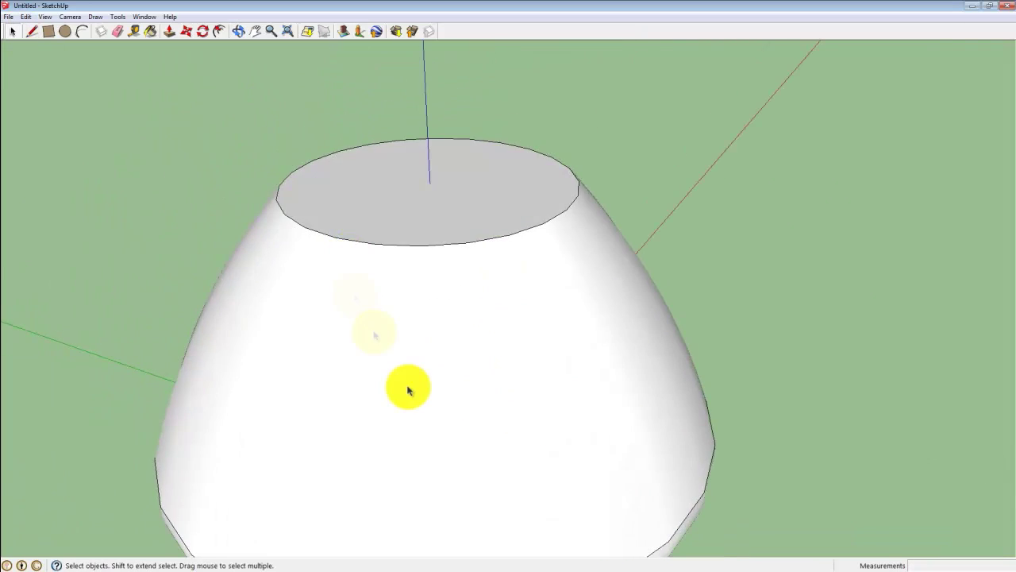
scroll(408, 390, down, 2)
double_click(408, 390)
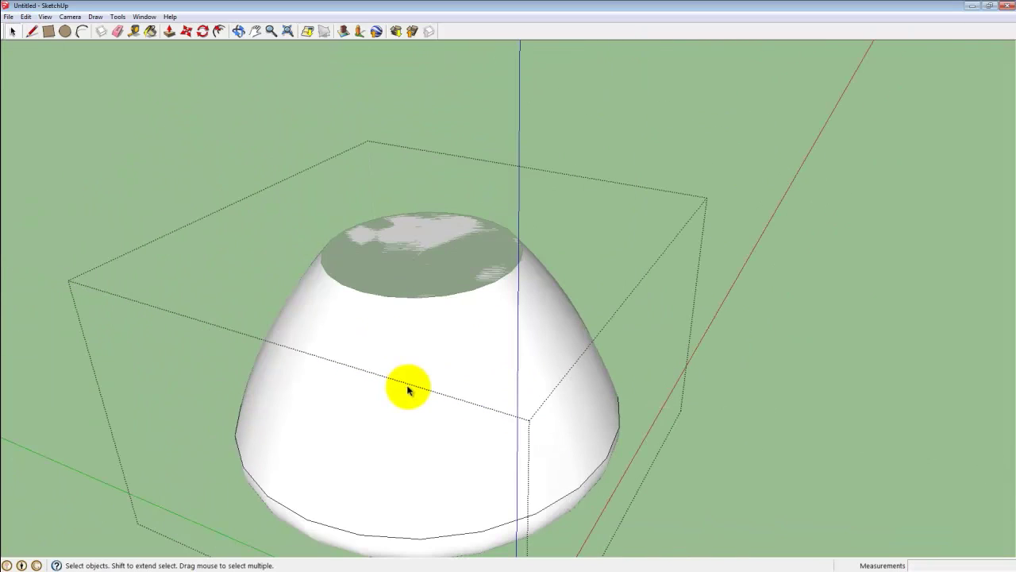
click(418, 376)
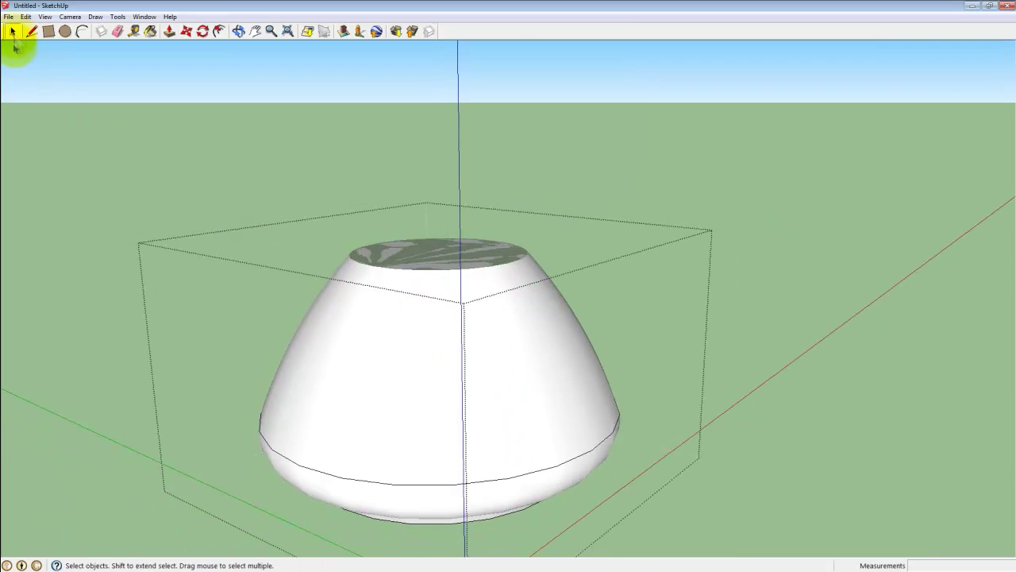
click(453, 370)
key(m)
key(space)
click(46, 111)
middle_drag(501, 287, 661, 417)
scroll(675, 370, up, 2)
middle_drag(574, 302, 428, 397)
Draw the lower part of a lid profile on the raised disc: centre-to-rim base line, short vertical edge and sloping arc
click(82, 31)
middle_drag(509, 373, 575, 373)
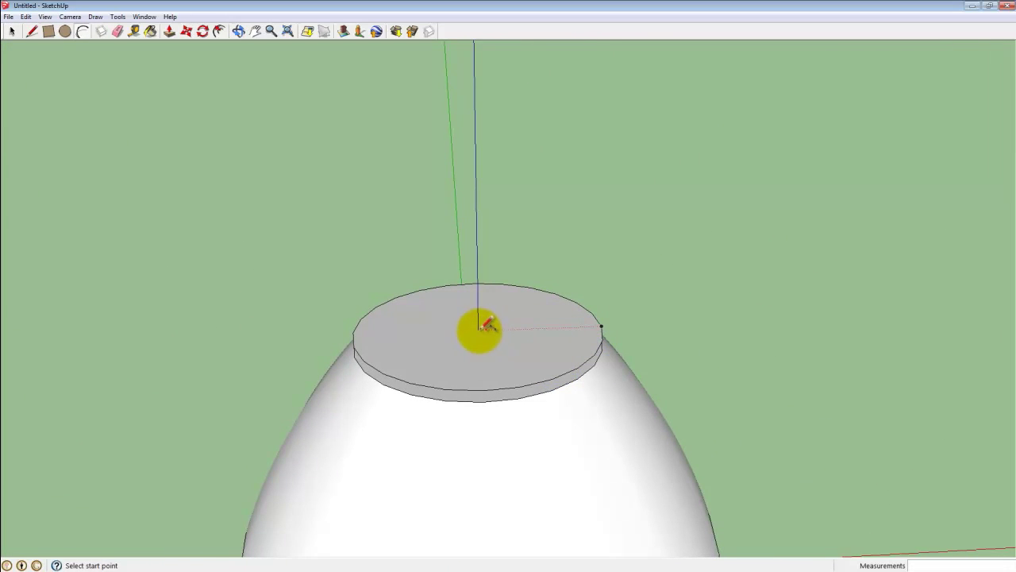
middle_drag(478, 200, 470, 159)
scroll(478, 327, up, 4)
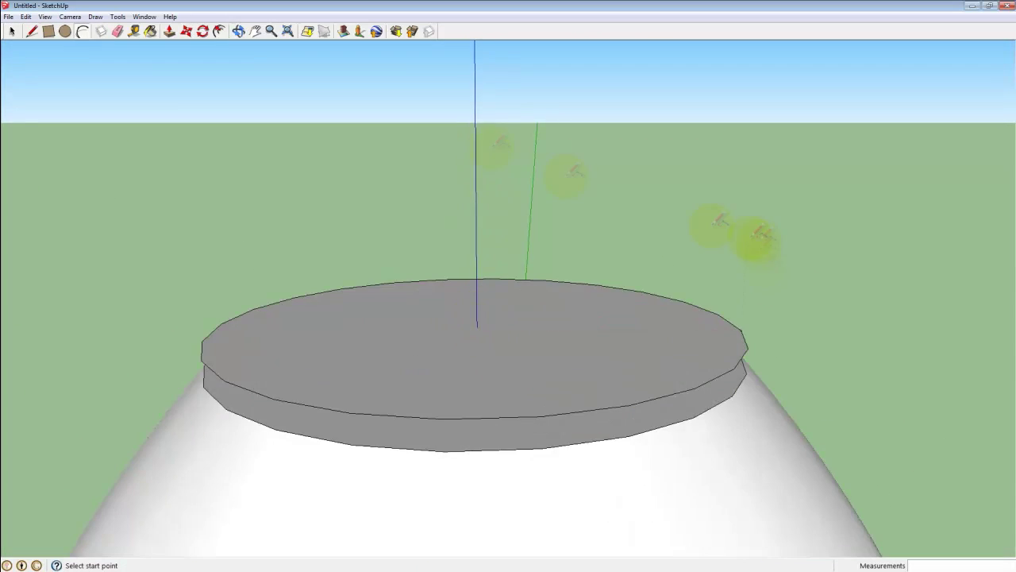
click(477, 324)
click(478, 326)
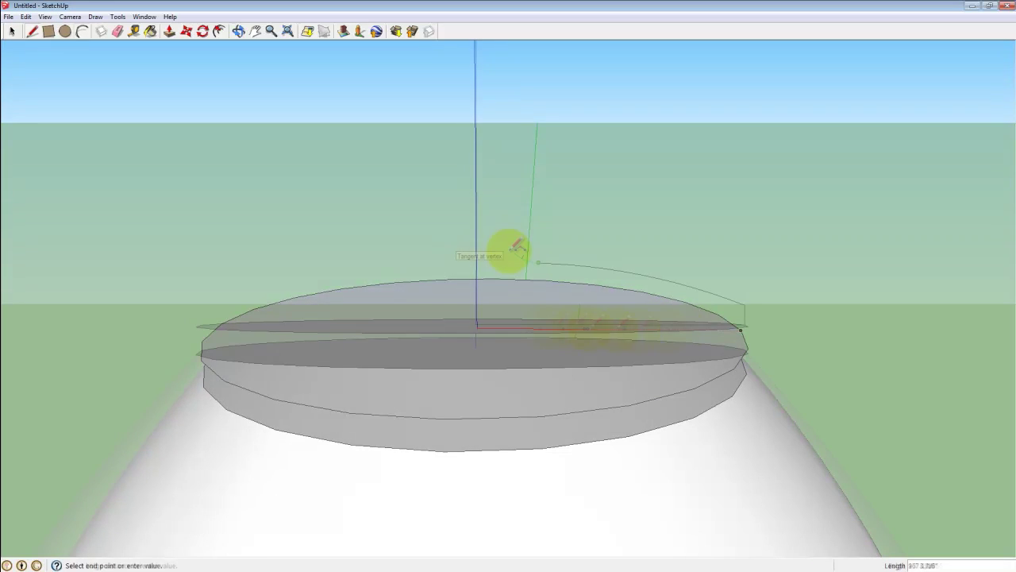
Complete the lid profile with tangent neck and knob arcs, and close it with a vertical line down to the disc's centre
click(509, 246)
click(518, 258)
click(509, 246)
click(508, 233)
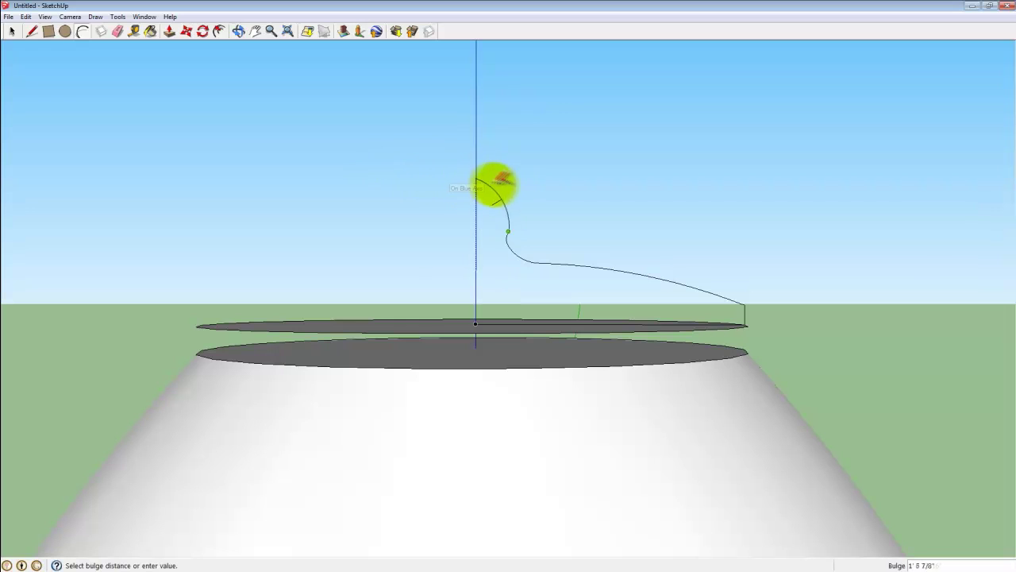
middle_drag(477, 179, 472, 218)
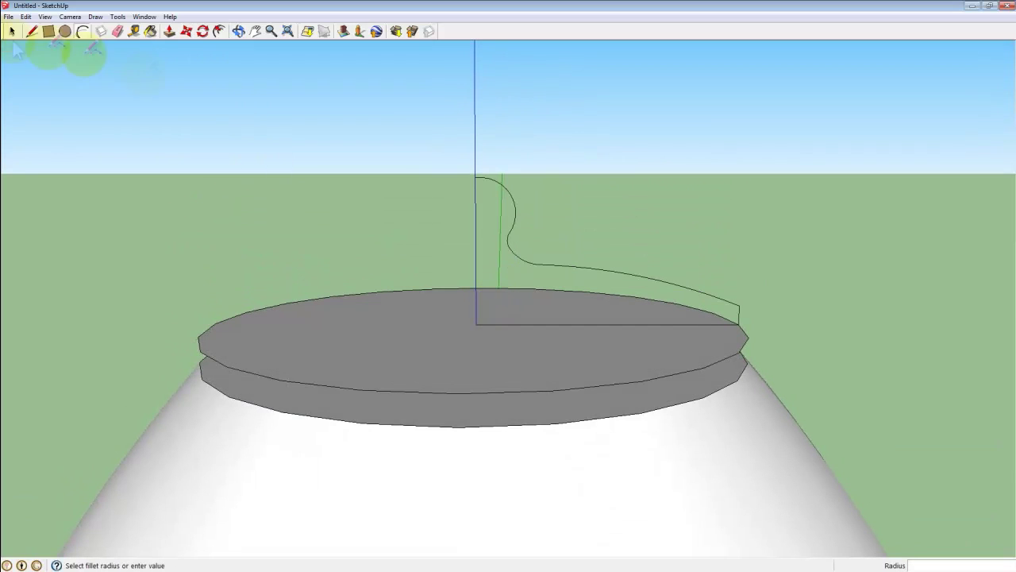
click(475, 321)
middle_drag(475, 321, 334, 231)
key(space)
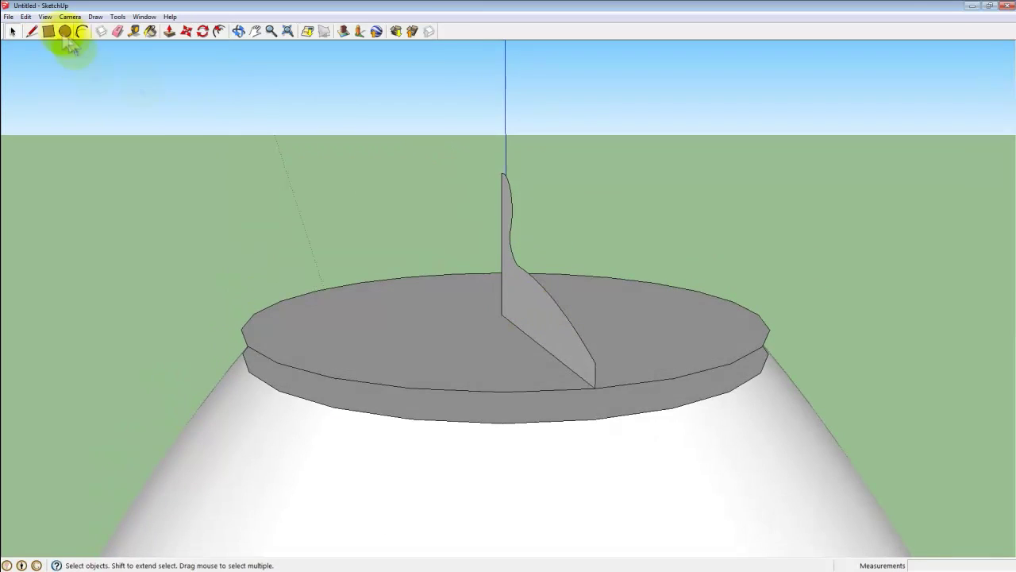
Move the complete lid profile about 7 11/16" along the green axis to align its vertical edge with the disc's centre
middle_drag(341, 187, 329, 168)
click(188, 32)
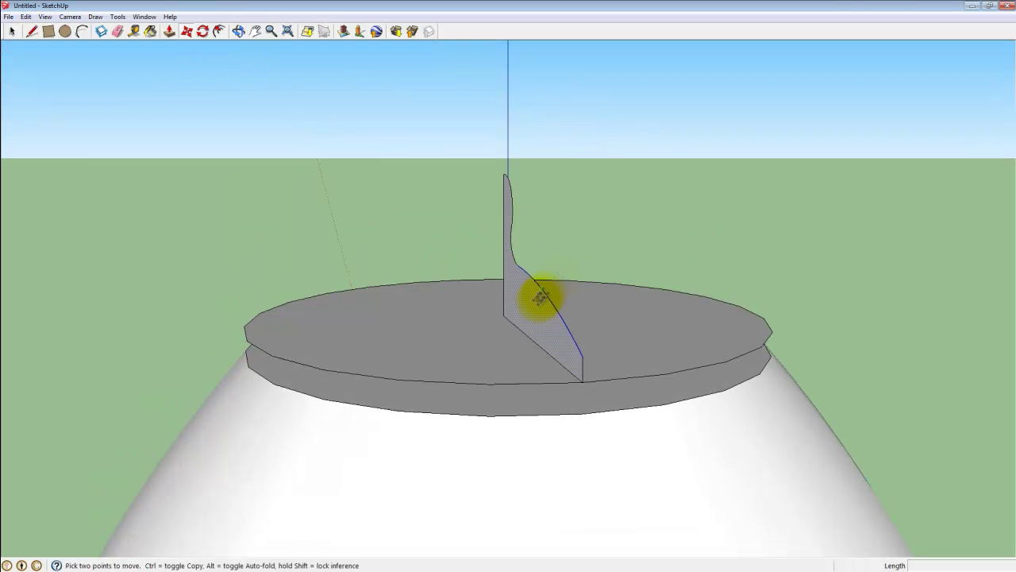
middle_drag(526, 294, 545, 279)
click(547, 234)
middle_drag(707, 234, 454, 333)
double_click(612, 363)
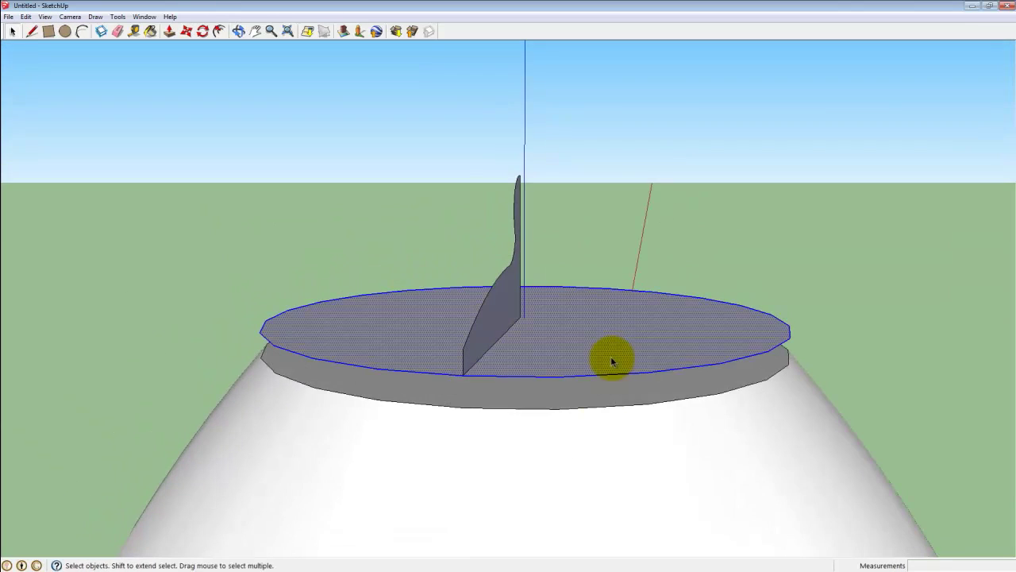
middle_drag(612, 362, 691, 286)
click(530, 322)
key(m)
scroll(532, 314, up, 2)
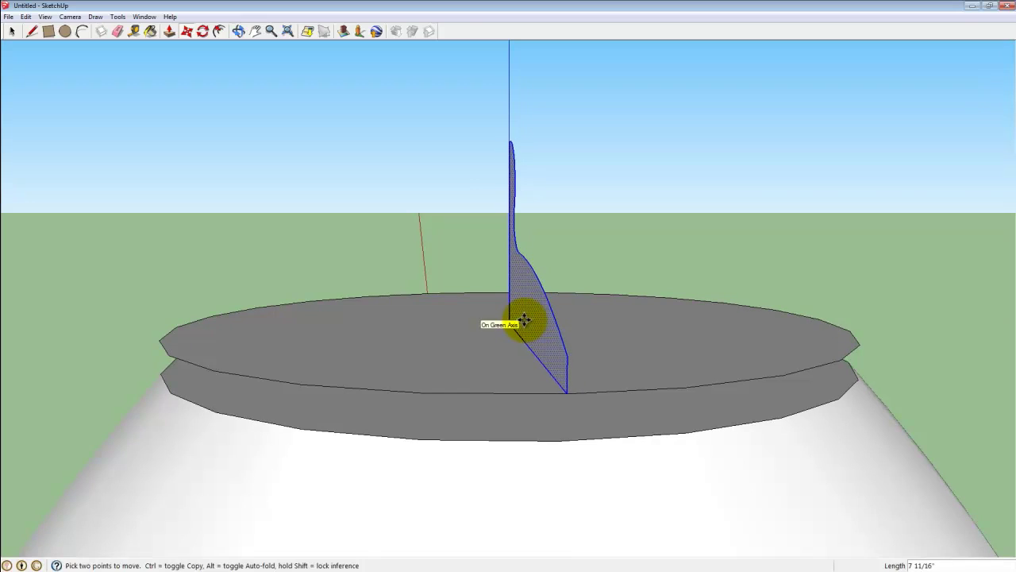
middle_drag(524, 320, 374, 277)
Sweep the lid profile around the full edge of the raised disc with Follow Me to form the knobbed lid
click(118, 16)
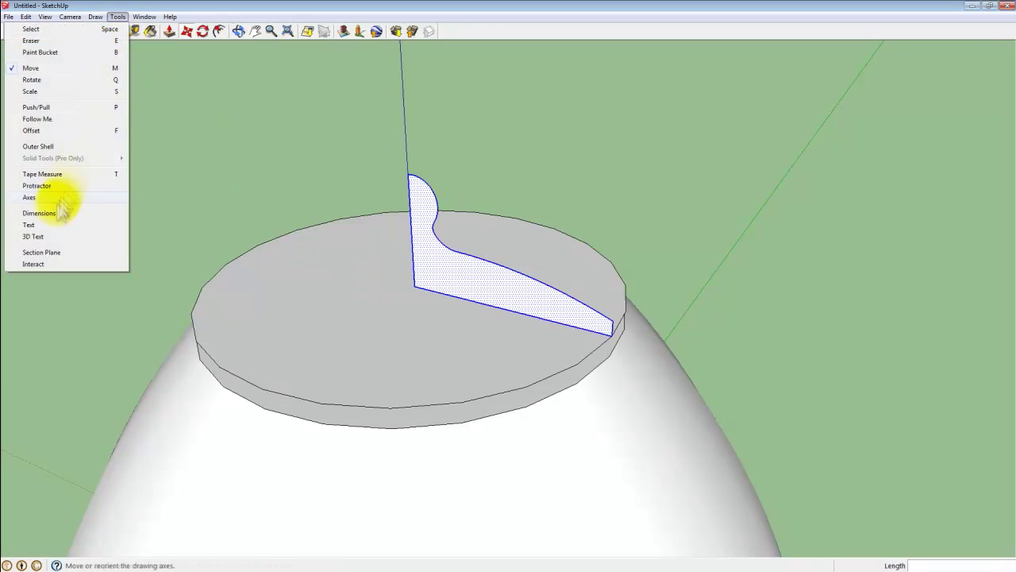
click(37, 119)
middle_drag(556, 341, 548, 286)
click(594, 317)
middle_drag(594, 318, 492, 357)
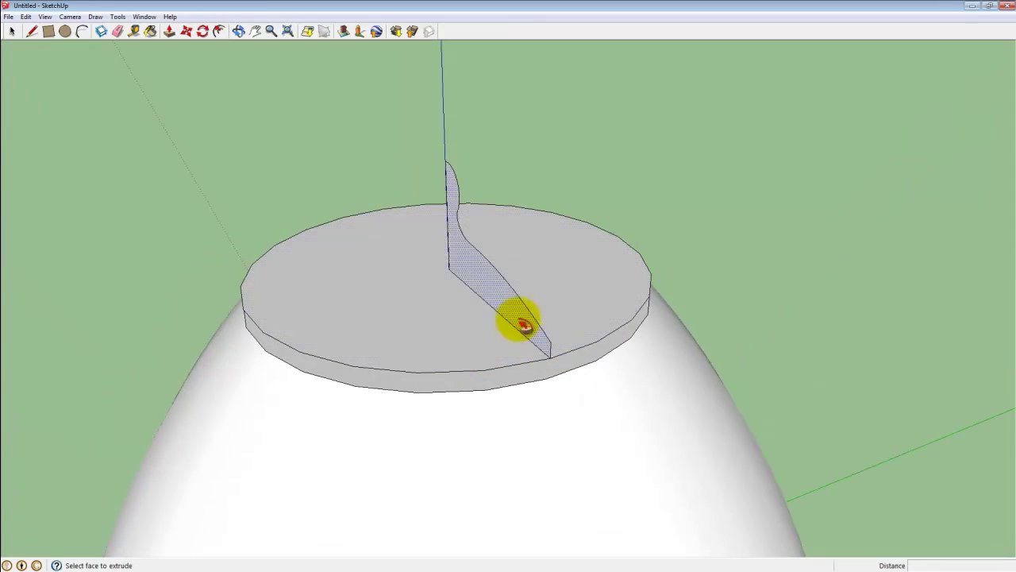
middle_drag(619, 327, 468, 361)
middle_drag(640, 367, 401, 361)
middle_drag(631, 328, 488, 349)
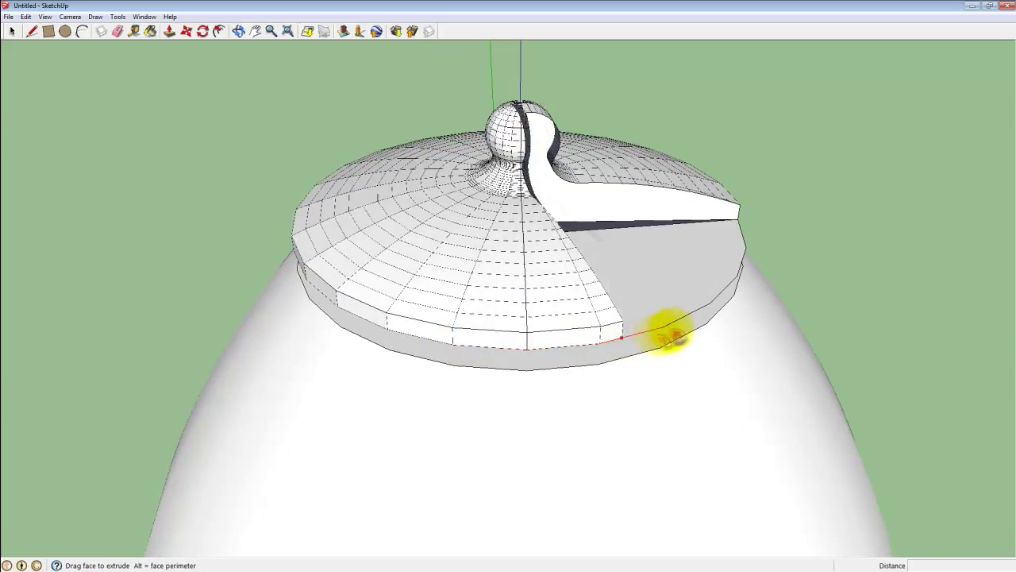
middle_drag(677, 334, 520, 371)
middle_drag(596, 373, 655, 387)
click(657, 395)
middle_drag(758, 445, 426, 330)
Select the whole lid and move it down onto the top rim of the jar body
click(12, 32)
mouse_move(818, 381)
middle_down()
mouse_move(771, 336)
mouse_move(533, 345)
middle_up()
scroll(532, 344, down, 2)
mouse_move(624, 338)
middle_down()
mouse_move(682, 270)
mouse_move(516, 327)
mouse_move(556, 336)
mouse_move(419, 318)
middle_up()
scroll(516, 327, down, 1)
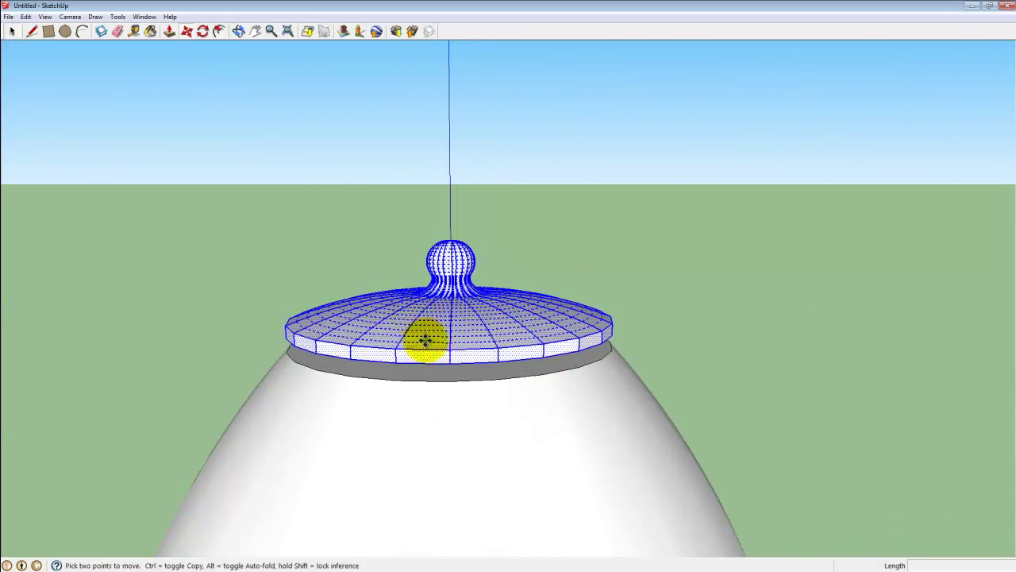
scroll(486, 295, up, 3)
click(424, 314)
click(428, 347)
key(space)
click(609, 264)
Draw a large C-shaped arc beside the body on the positive green axis side as the handle path
scroll(607, 266, down, 3)
scroll(535, 391, down, 1)
middle_drag(591, 403, 680, 386)
scroll(535, 392, down, 2)
click(82, 32)
middle_drag(592, 508, 420, 420)
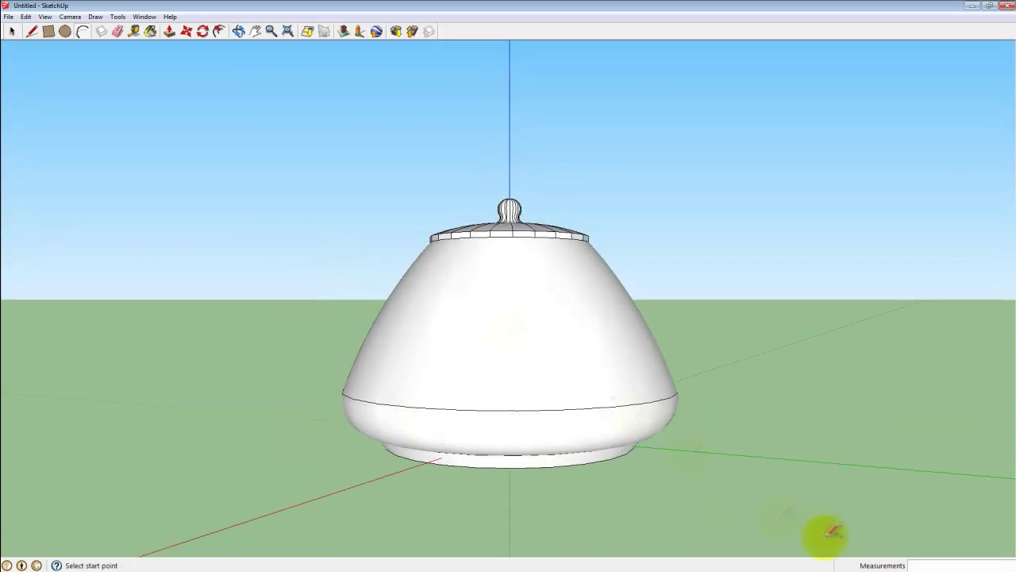
middle_drag(821, 528, 591, 361)
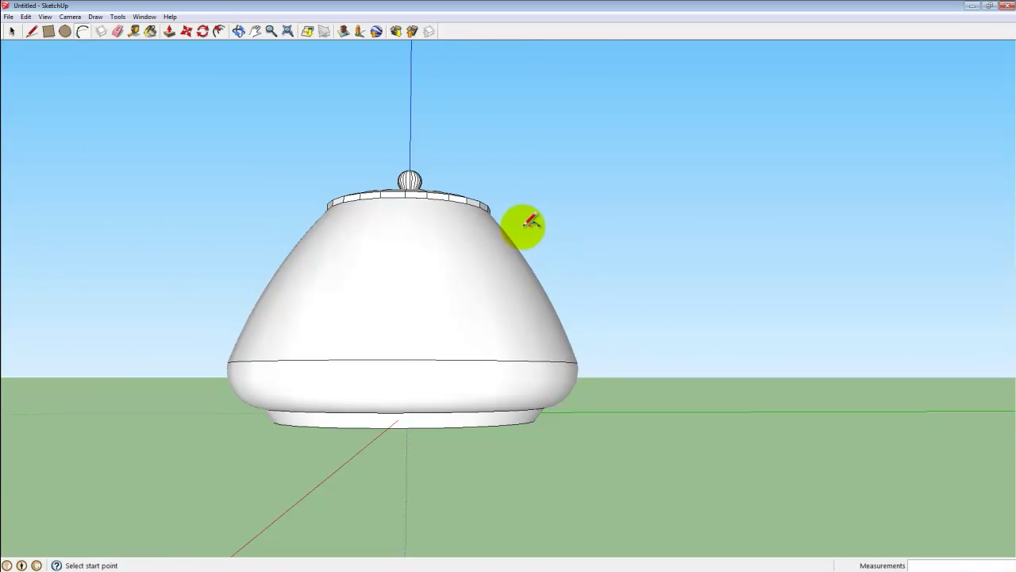
click(649, 292)
middle_drag(650, 292, 540, 293)
click(548, 238)
Draw an S-shaped spout path of two tangent arcs rising from the lower body, opposite the handle
middle_drag(666, 258, 635, 333)
click(65, 31)
click(499, 327)
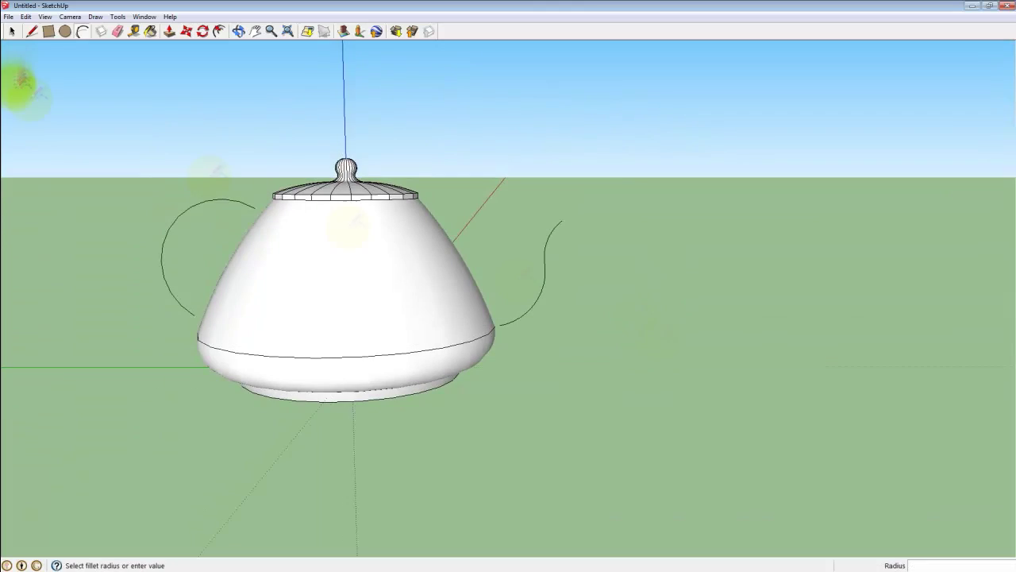
Draw a small rectangle beside the pot and cap its upper and lower edges with half-circle arcs
click(12, 31)
middle_drag(141, 275, 198, 315)
click(65, 31)
middle_drag(449, 427, 508, 403)
click(49, 31)
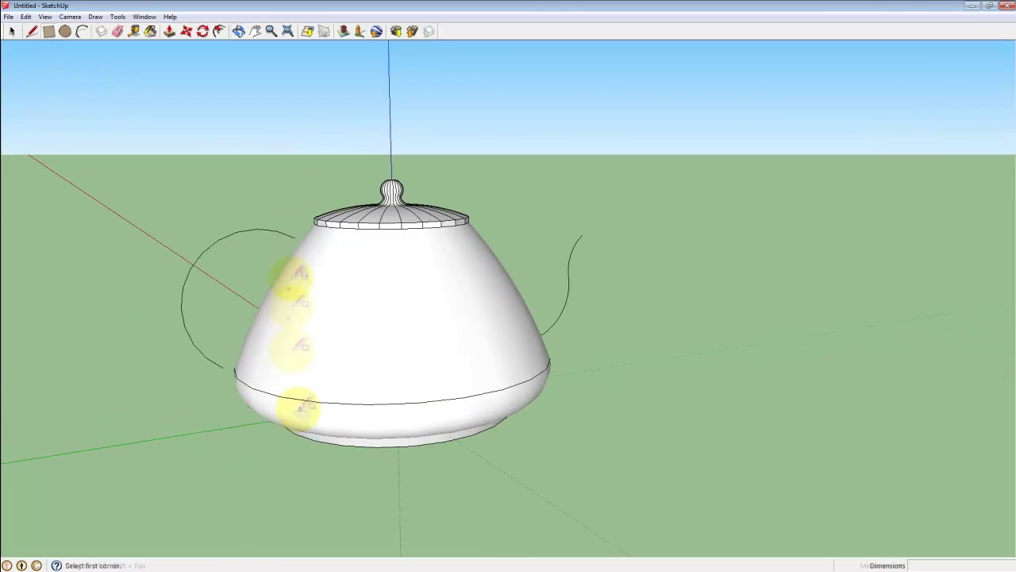
middle_drag(265, 404, 548, 338)
click(546, 247)
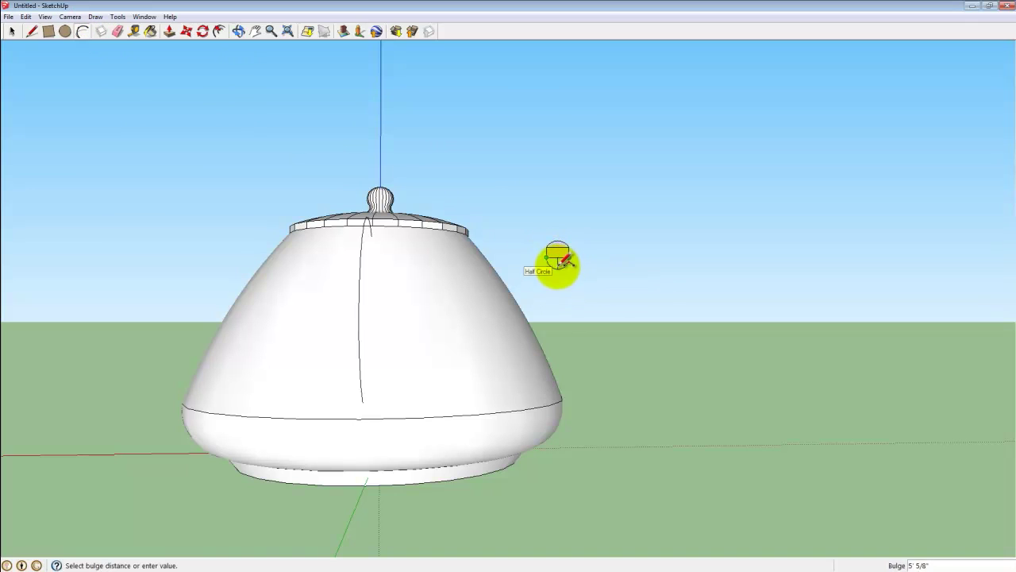
Erase the two straight lines inside the rounded profile, and sweep the handle and spout along their path curves with Follow Me
click(14, 34)
scroll(613, 277, up, 4)
click(117, 31)
click(442, 231)
click(442, 251)
scroll(457, 247, down, 2)
mouse_move(605, 226)
middle_down()
mouse_move(553, 240)
mouse_move(540, 230)
middle_up()
key(space)
scroll(451, 242, up, 3)
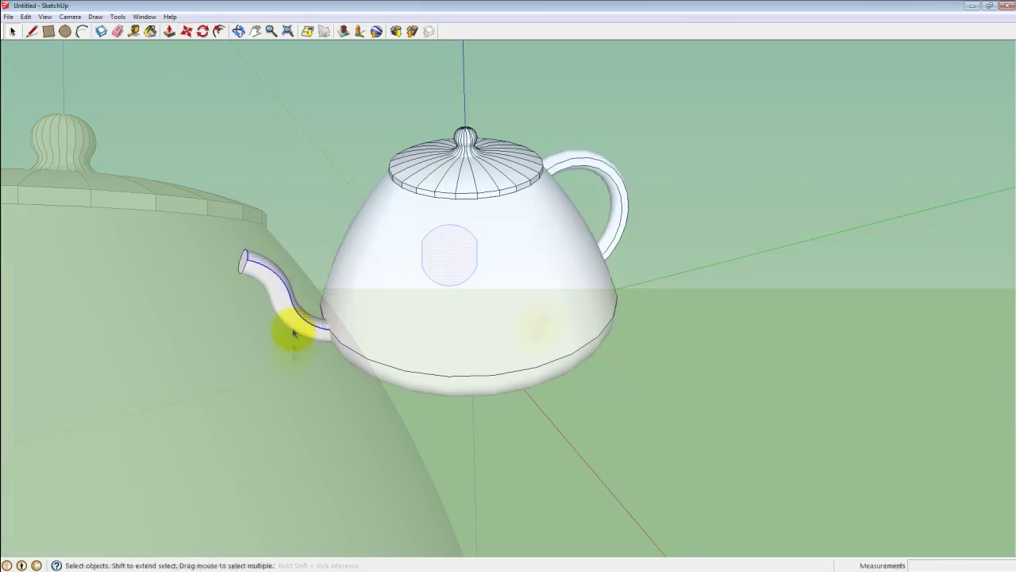
Select the handle, lid, spout and body together and combine them into one group
click(289, 333)
click(454, 151)
click(465, 139)
triple_click(619, 191)
shift+triple_click(465, 149)
shift+triple_click(259, 263)
shift+click(447, 308)
right_click(444, 306)
click(481, 410)
Move the grouped teapot about 218' 11" away from the origin
click(262, 333)
middle_drag(272, 328, 681, 252)
scroll(658, 294, down, 5)
click(530, 388)
shift+middle_drag(746, 273, 522, 406)
key(m)
click(441, 385)
click(556, 267)
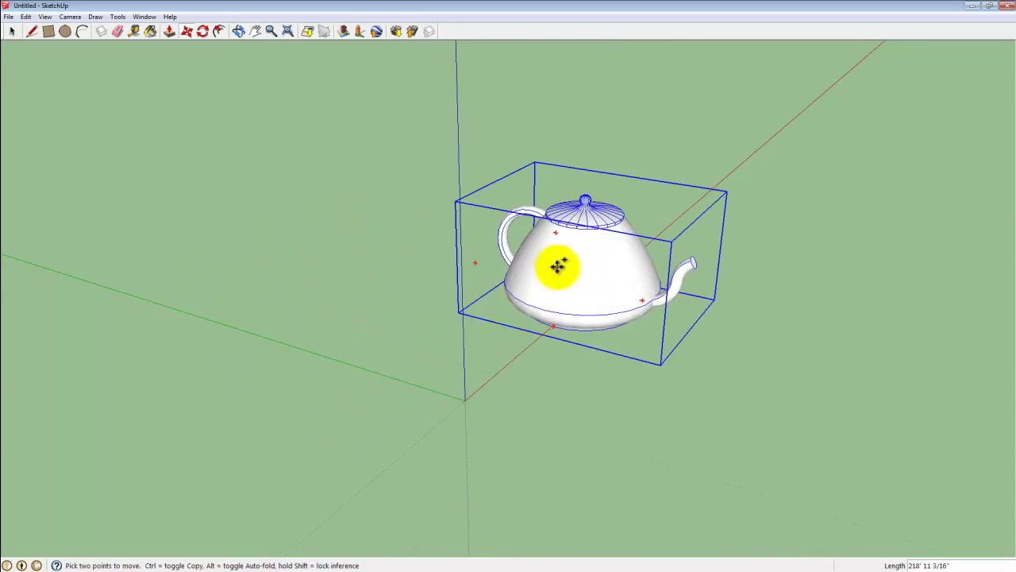
Place two copies of the teapot group near the first one
click(410, 428)
key(ctrl+v)
click(665, 540)
middle_drag(665, 540, 794, 508)
Rotate the selected teapot copy slightly, using the centre of the neighbouring teapot's base as the pivot
click(203, 31)
middle_drag(403, 461, 393, 270)
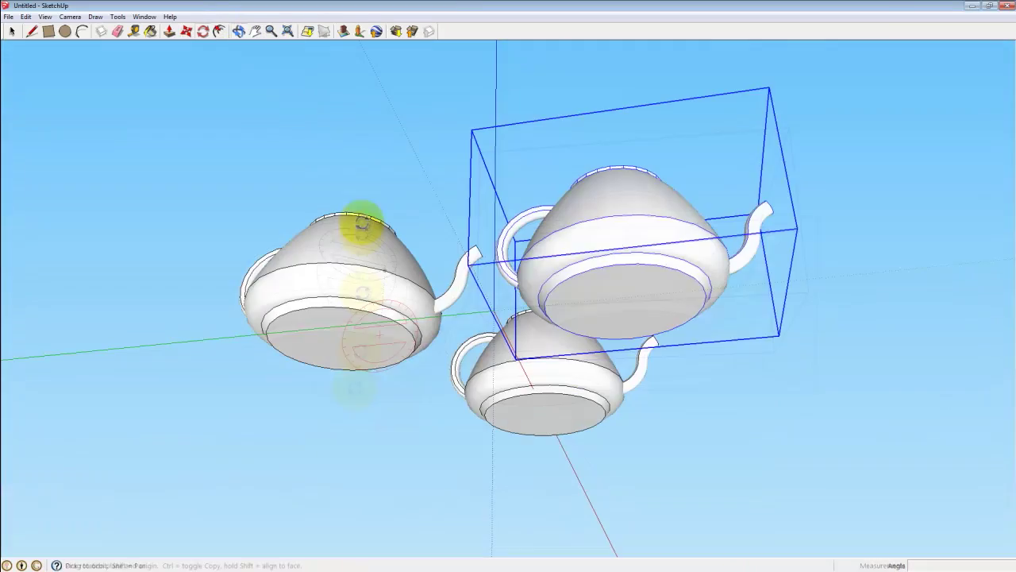
click(338, 337)
click(333, 330)
click(397, 332)
key(space)
Rotate the teapot on the green axis side about its base centre so its spout points away from the other two
click(364, 292)
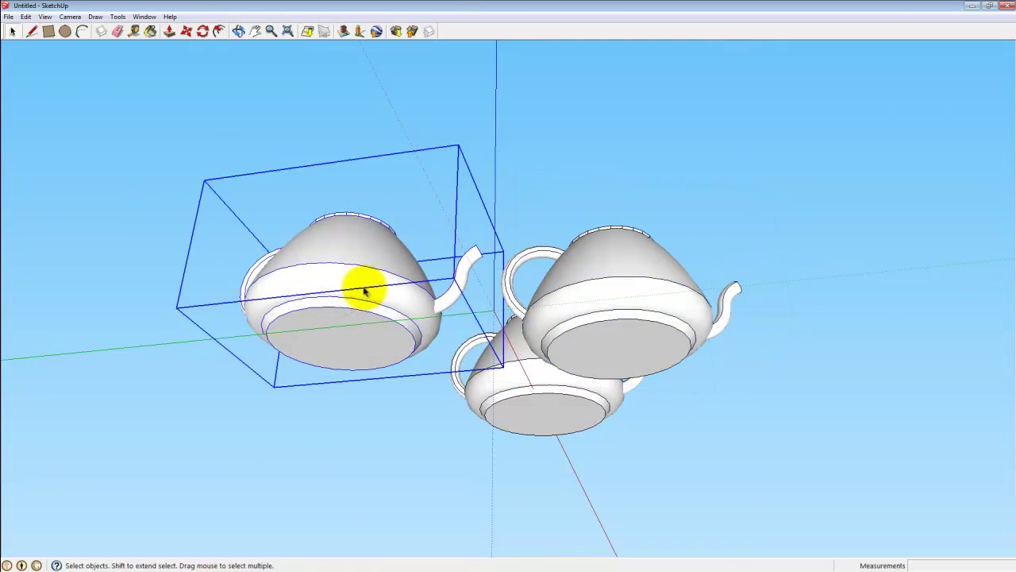
click(341, 324)
click(238, 324)
middle_drag(165, 88, 524, 381)
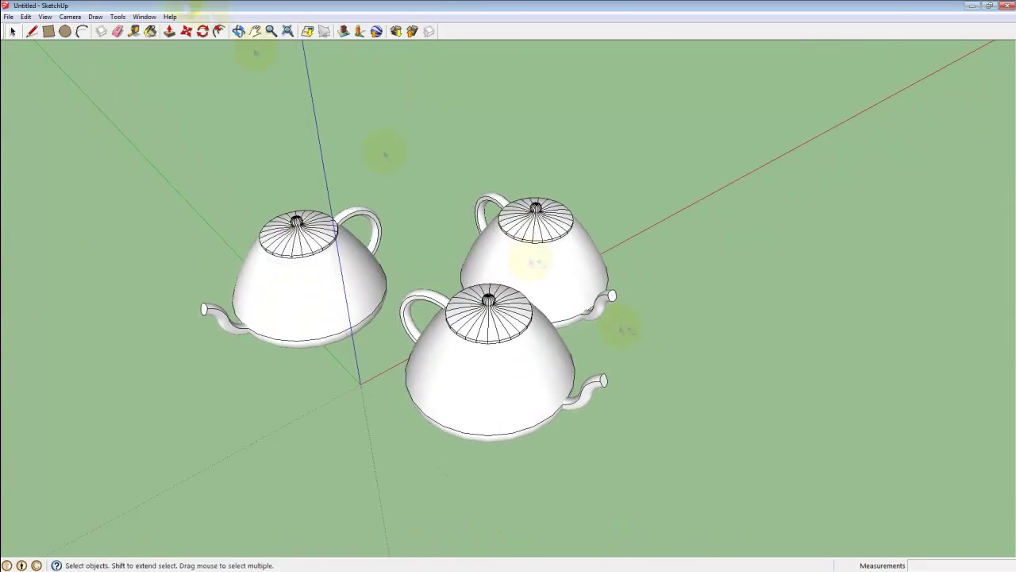